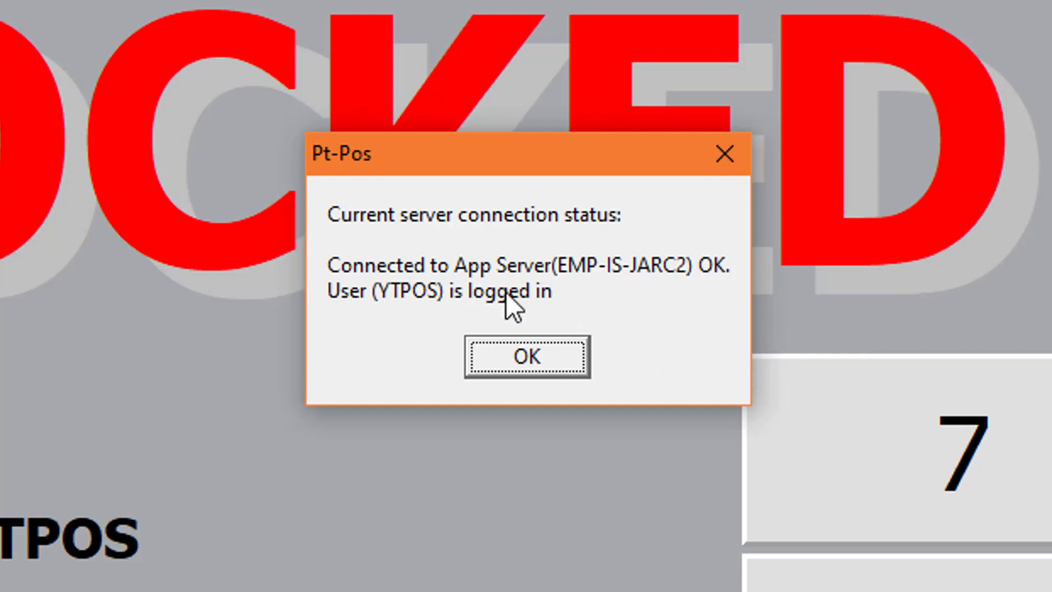
# Step: Dismiss the Pt-Pos server connection status message with OK
pyautogui.click(531, 350)
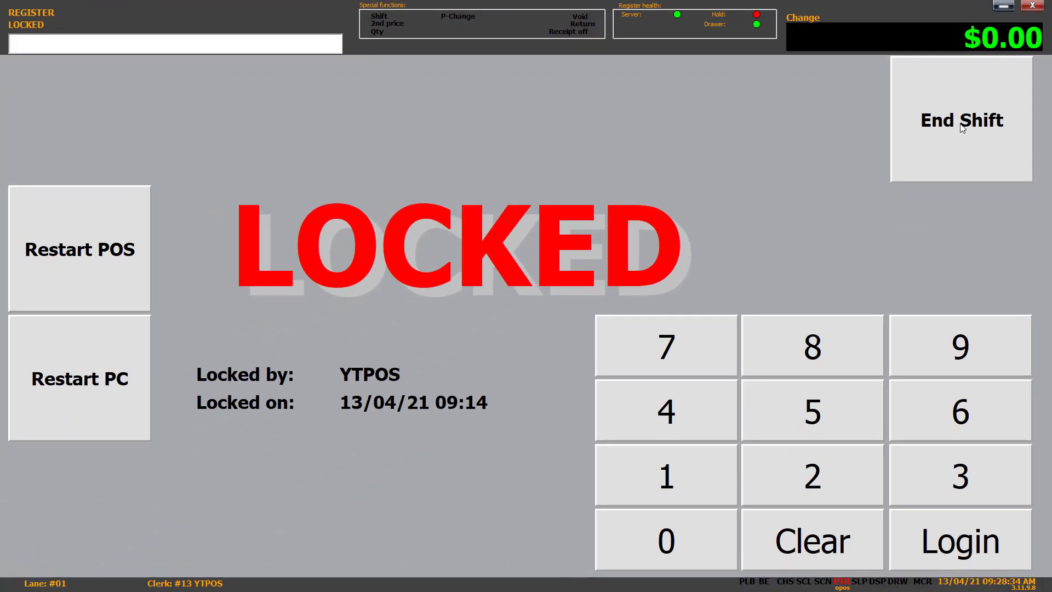
# Step: End the clerk's shift by entering the clerk password and confirming the end-of-shift prompt
pyautogui.click(960, 117)
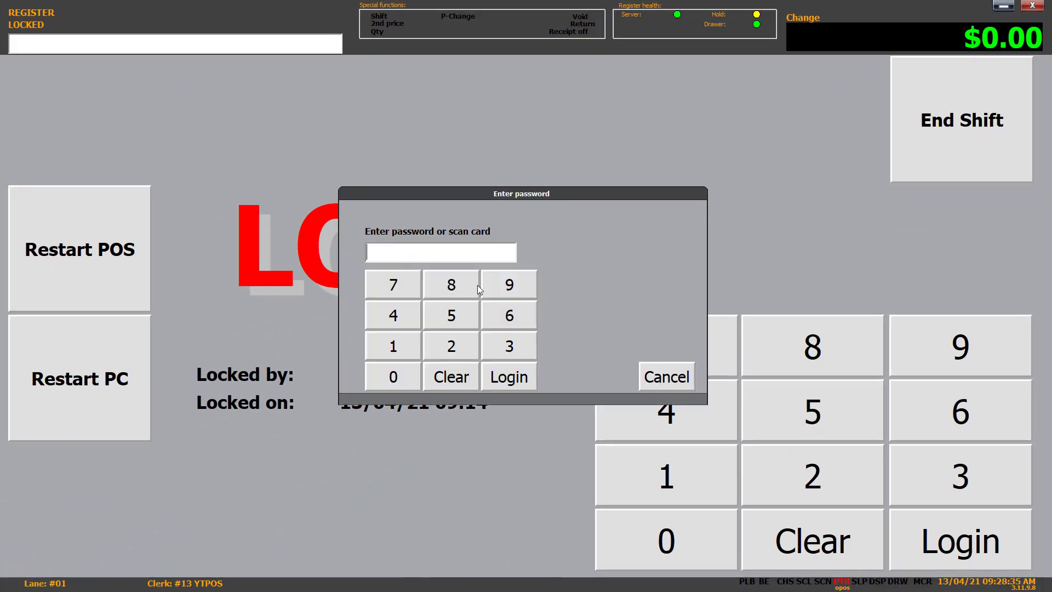
pyautogui.moveTo(600, 189); pyautogui.dragTo(591, 111)
pyautogui.write('***')
pyautogui.click(500, 307)
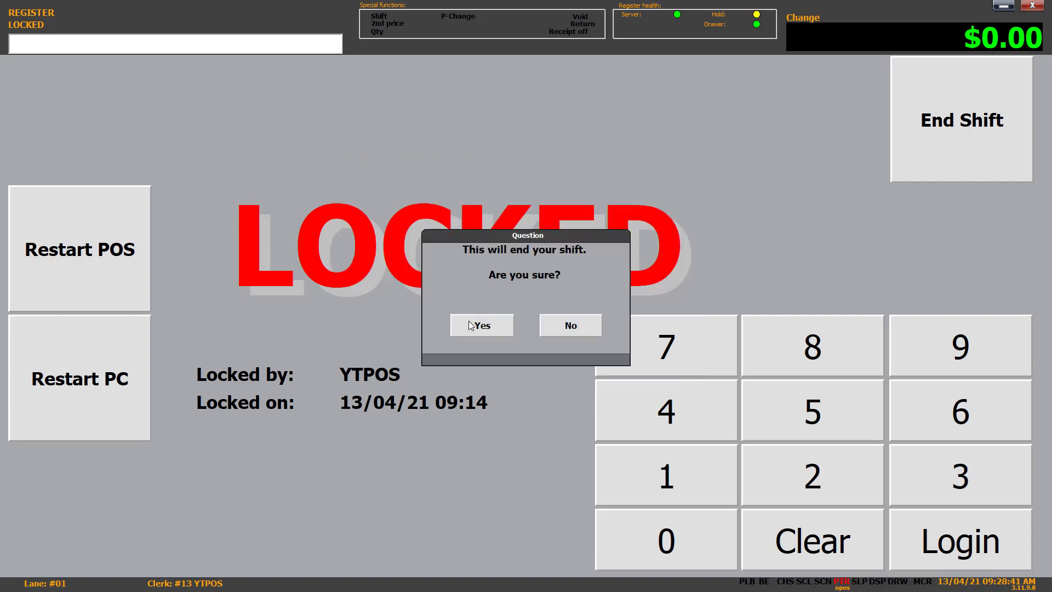
pyautogui.click(500, 326)
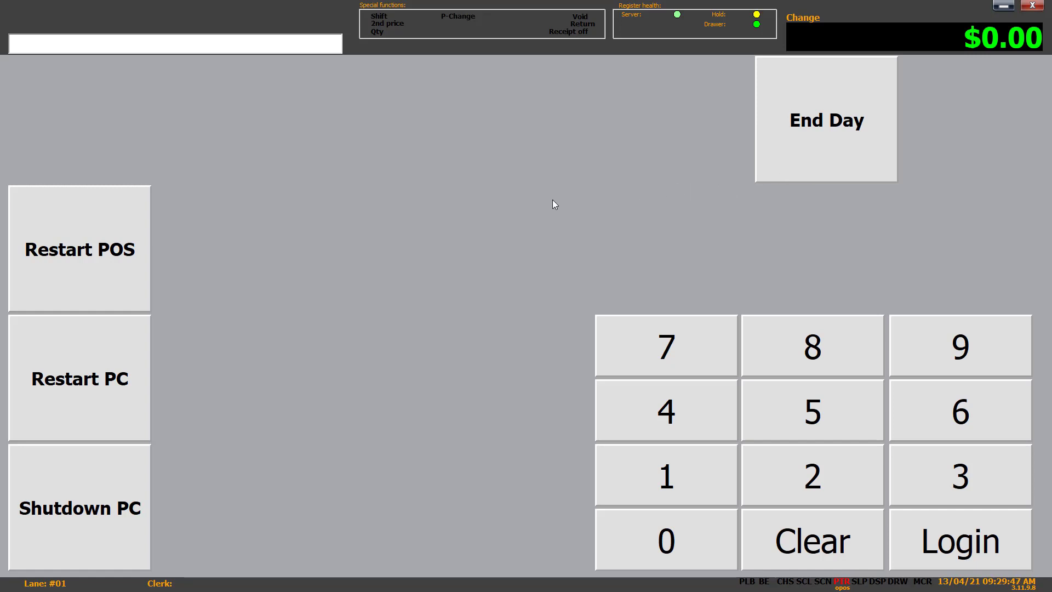
# Step: Log the clerk back in to the sales screen with the clerk password
pyautogui.write('####')
pyautogui.press('Return')
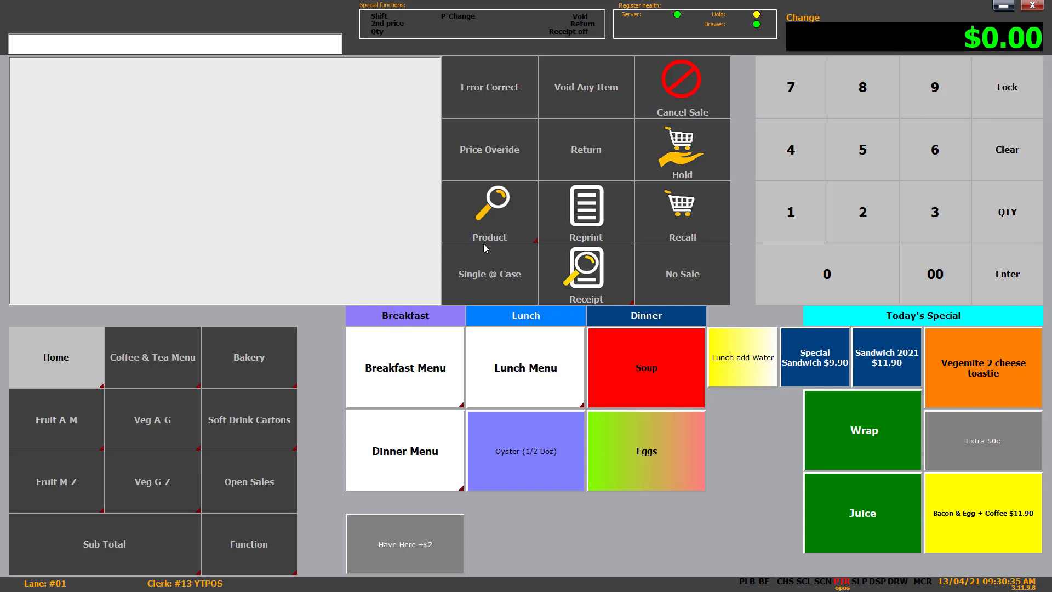
# Step: Lock the register, then end the shift again with the password and confirm
pyautogui.click(1014, 87)
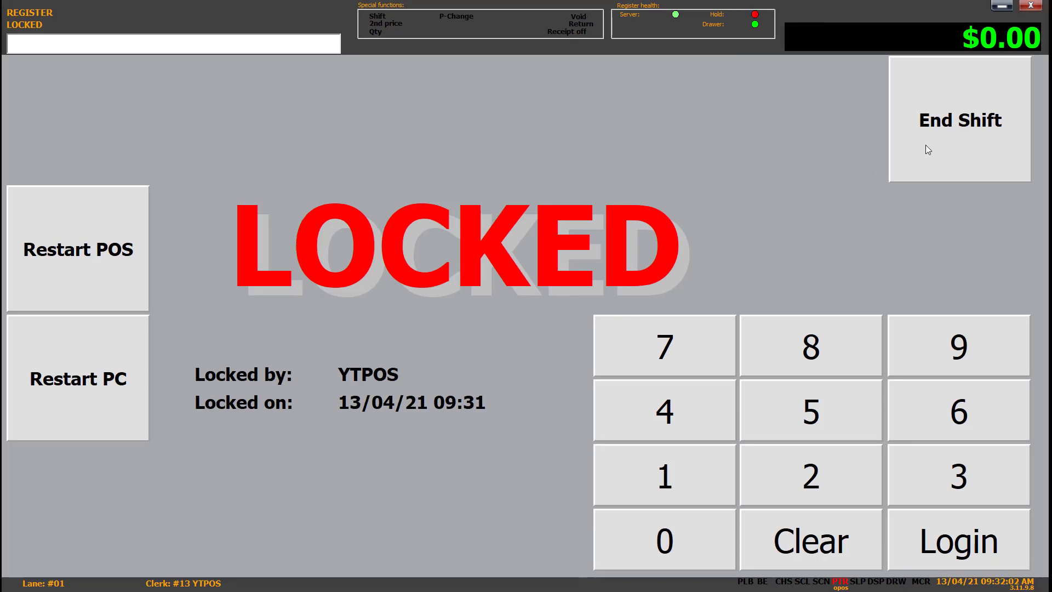
pyautogui.click(927, 144)
pyautogui.write('****')
pyautogui.click(504, 382)
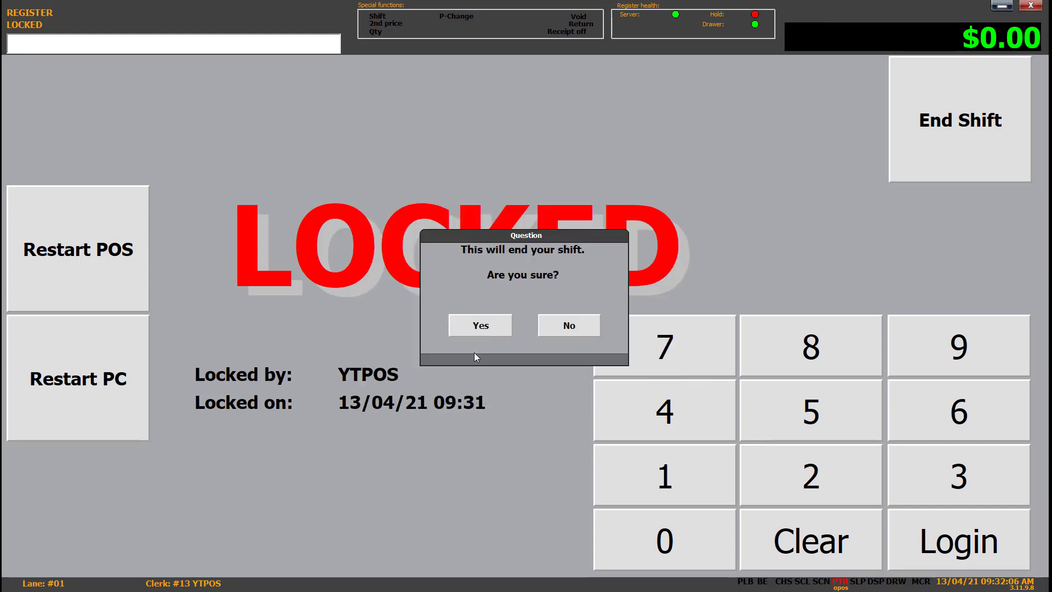
pyautogui.click(489, 324)
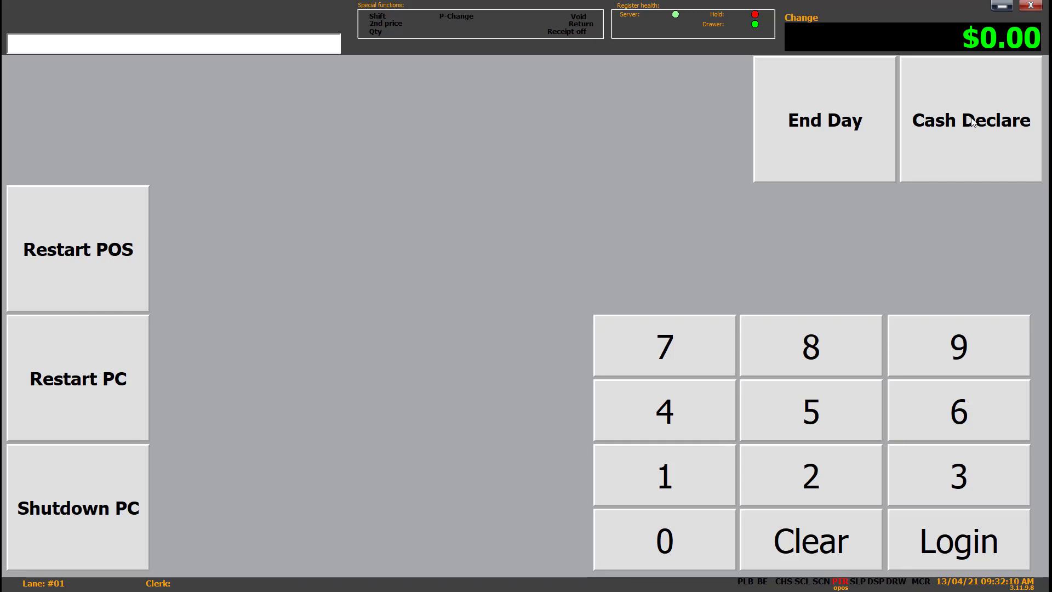
# Step: Log in to Cash Declare and open shift 473 for declaration
pyautogui.click(997, 128)
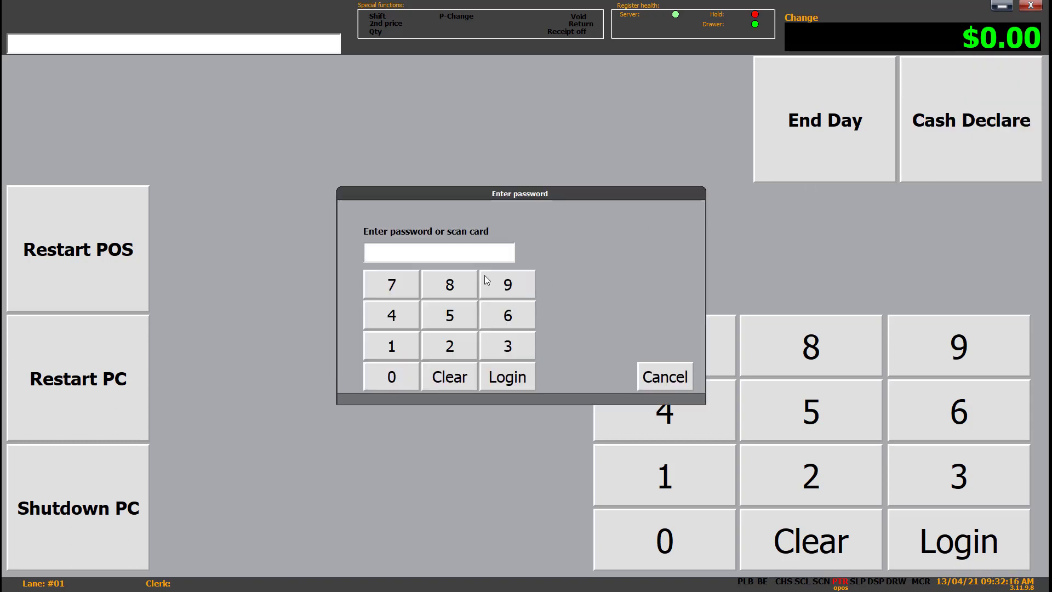
pyautogui.write('****')
pyautogui.click(514, 366)
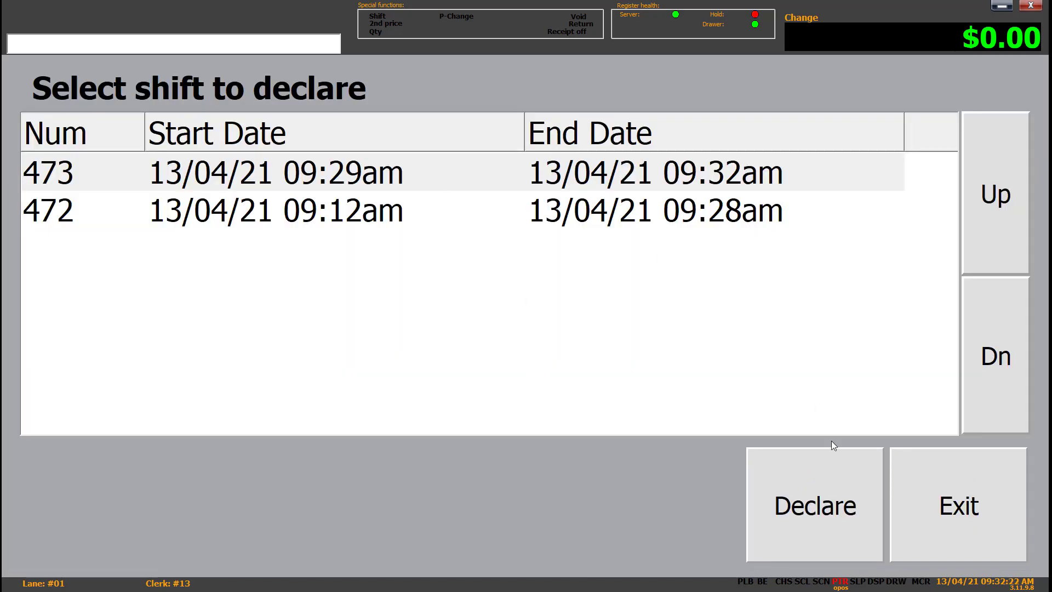
pyautogui.click(817, 475)
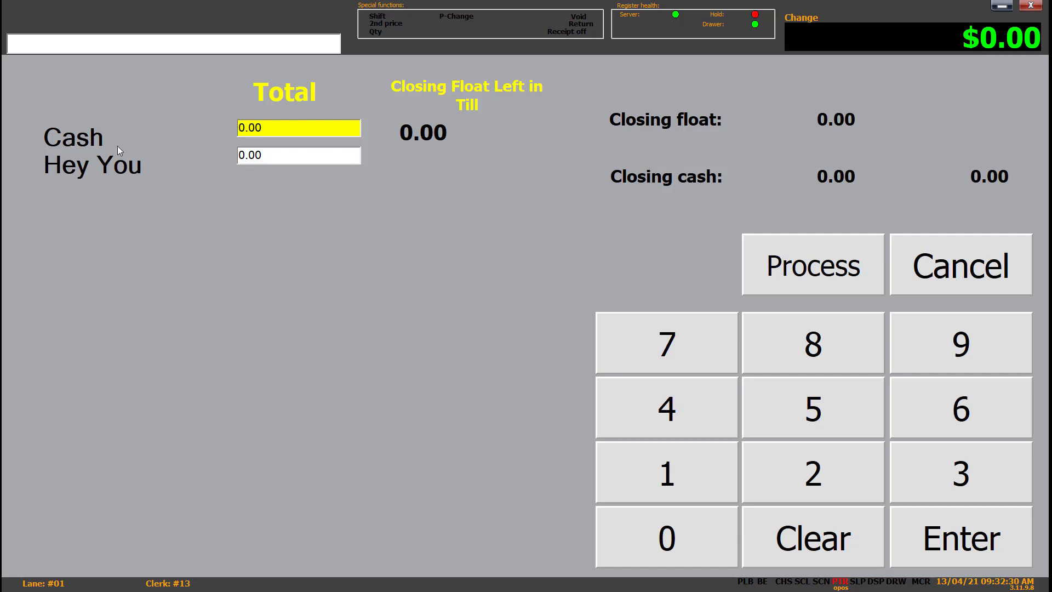
# Step: Declare 50 cash for shift 473, processing despite the 50.00 variance, and return to the shift list
pyautogui.click(286, 126)
pyautogui.click(300, 153)
pyautogui.click(298, 122)
pyautogui.write('50')
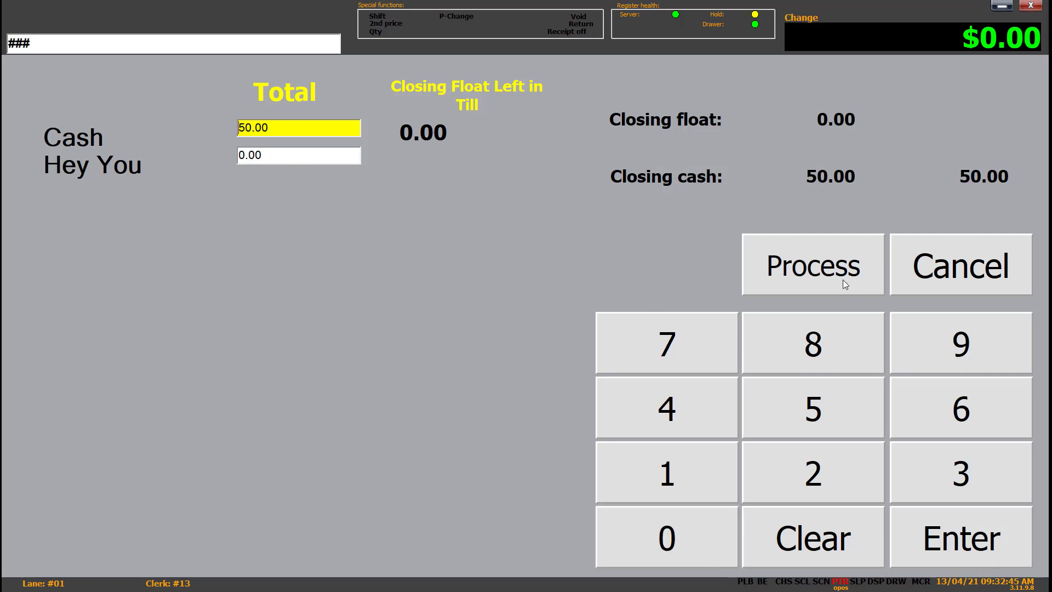
pyautogui.click(995, 554)
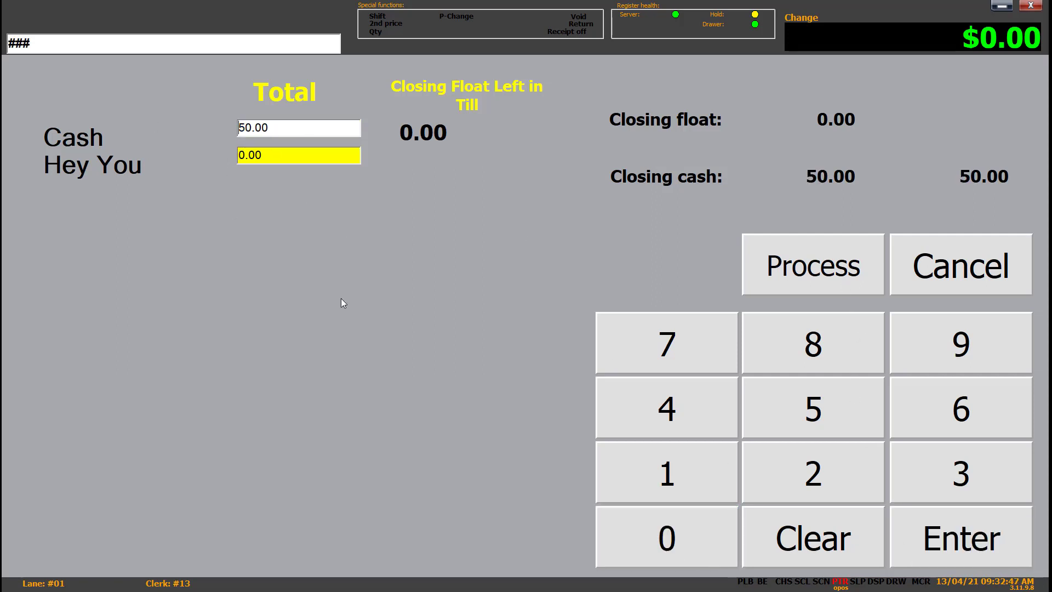
pyautogui.click(810, 266)
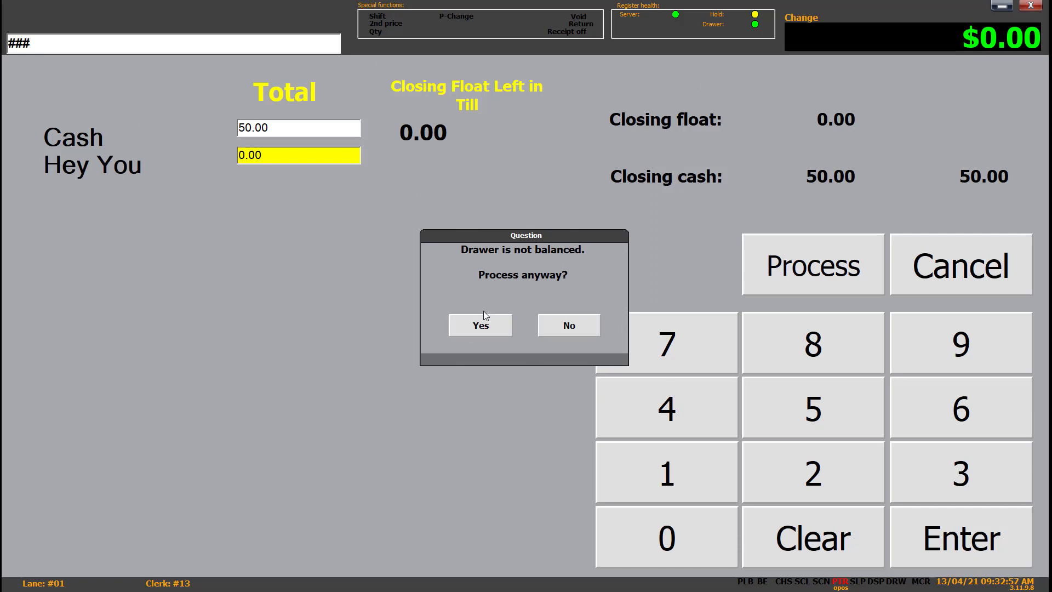
pyautogui.click(487, 328)
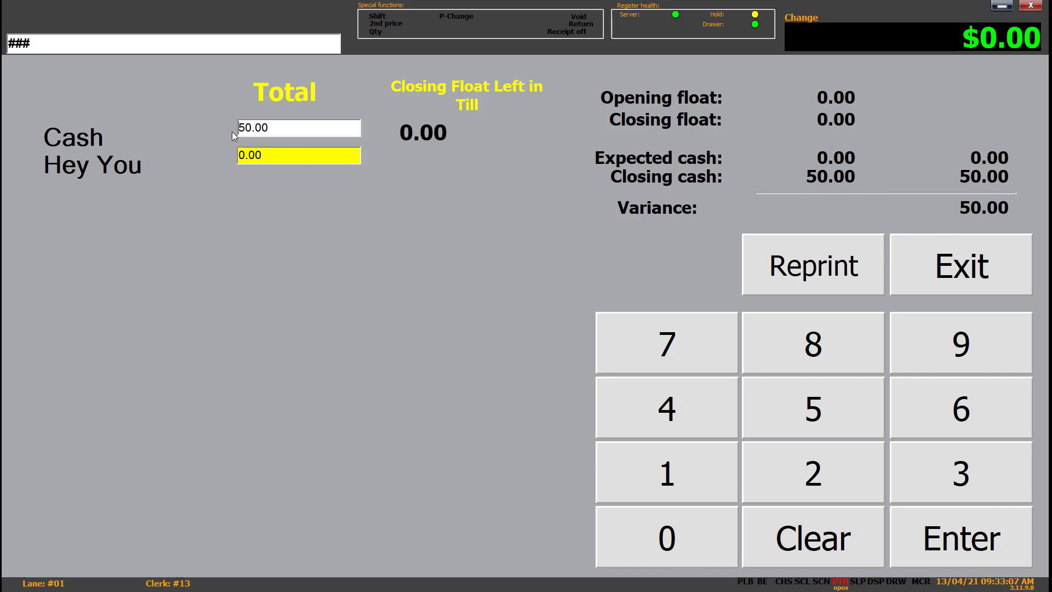
pyautogui.click(969, 266)
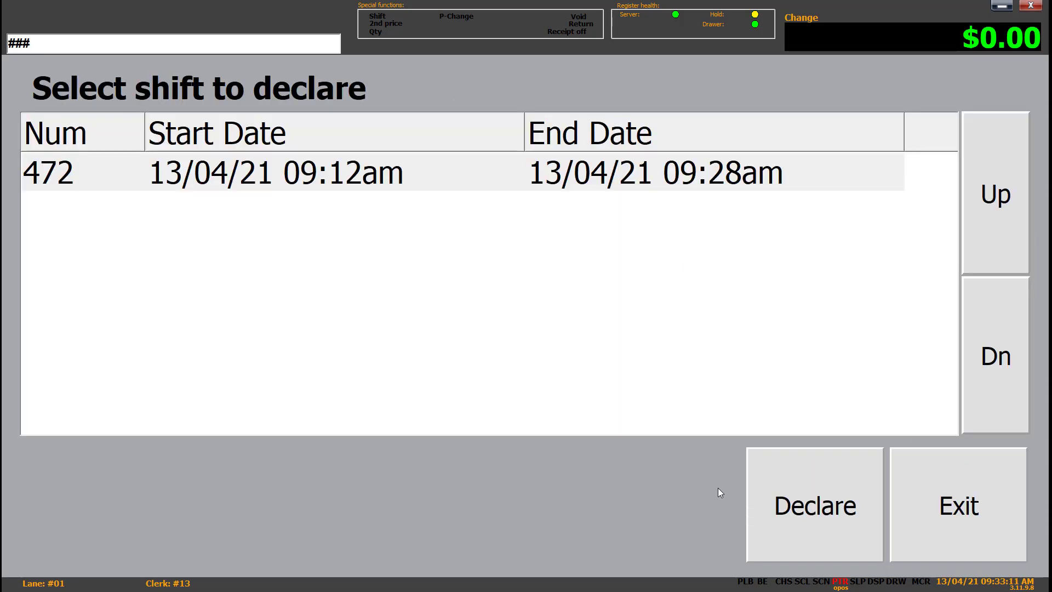
# Step: Declare shift 472 with zero cash and exit the cash declaration
pyautogui.click(818, 479)
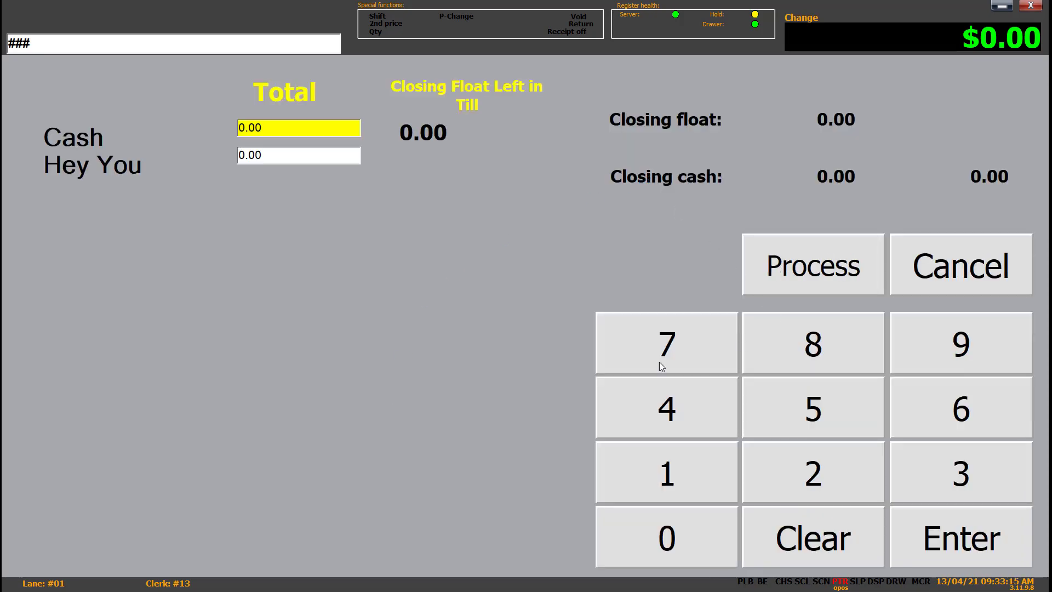
pyautogui.click(777, 260)
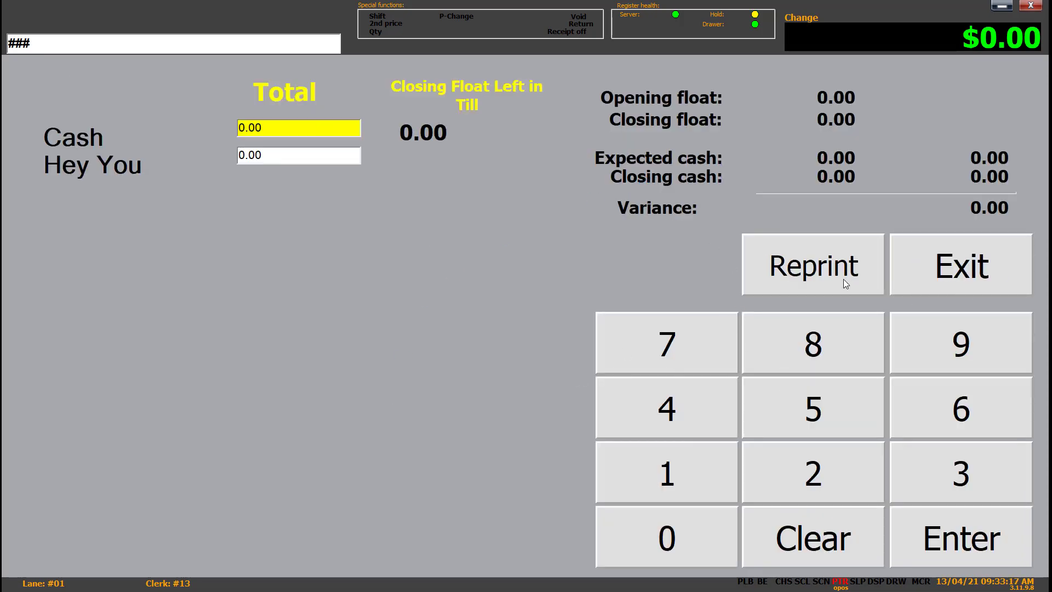
pyautogui.click(939, 263)
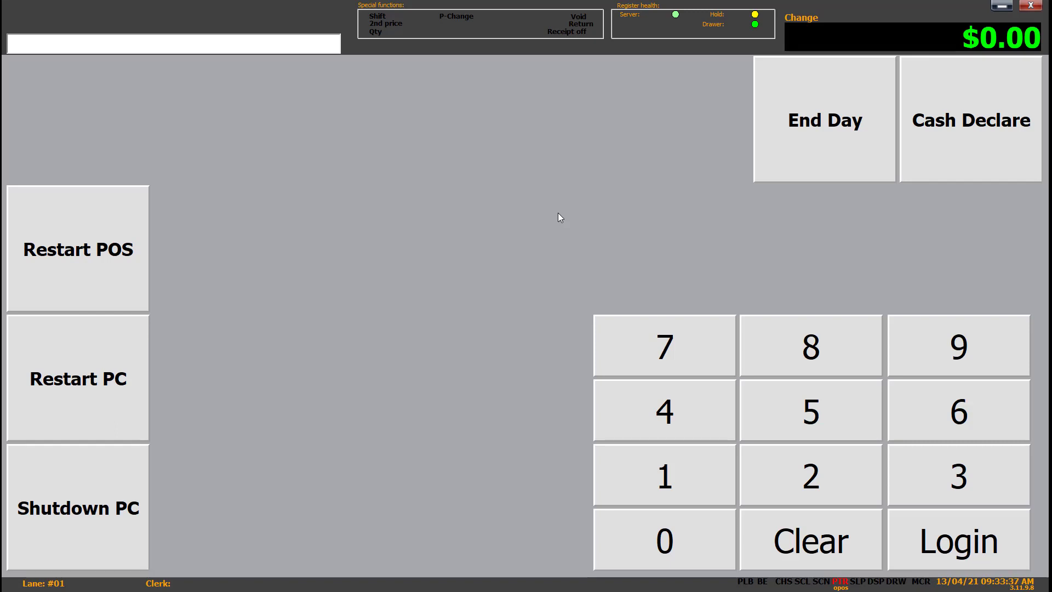
# Step: Log the clerk in with the clerk password to reach the sales screen
pyautogui.press('Return')
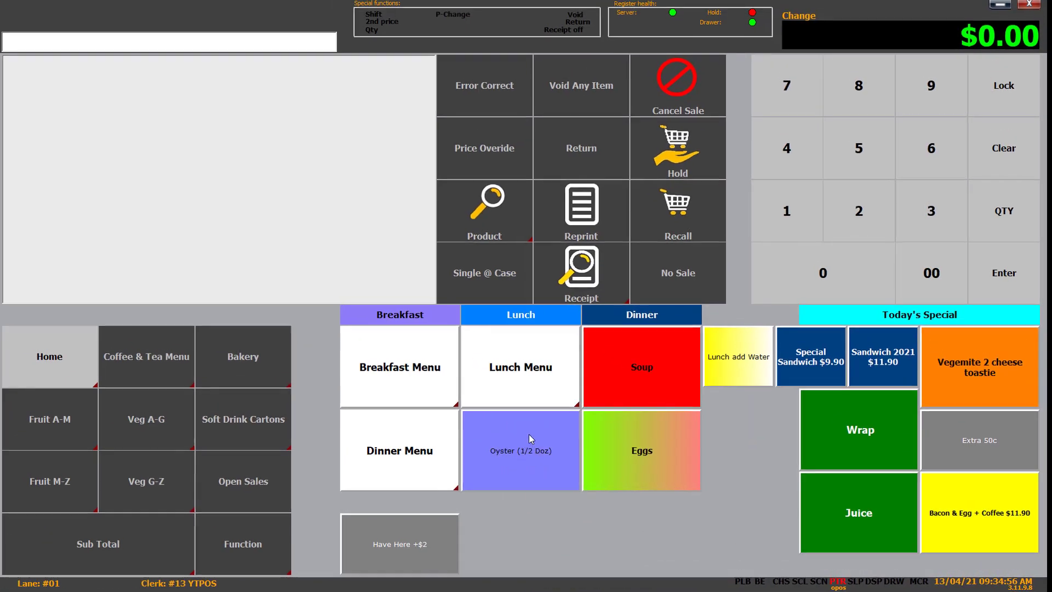
# Step: Add Oyster (1/2 Doz), two organic eggs, Sandwich Special $9.90 and Sandwich 2021 $11.90 to the sale
pyautogui.click(531, 438)
pyautogui.click(619, 452)
pyautogui.click(685, 448)
pyautogui.click(815, 362)
pyautogui.click(883, 360)
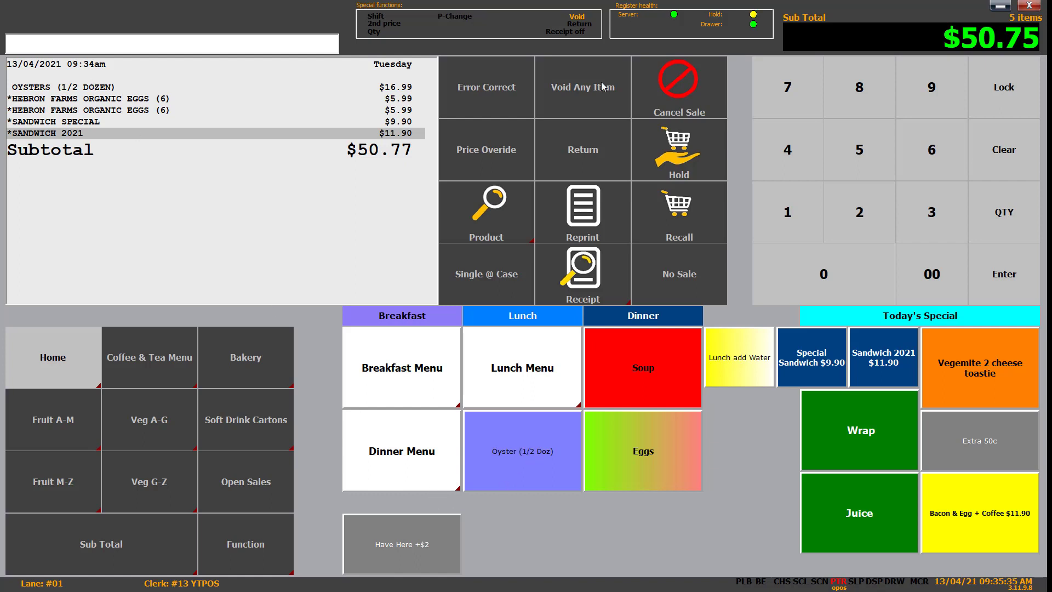
# Step: Void the oysters line, then try voiding oysters again and dismiss the refusal error
pyautogui.click(517, 439)
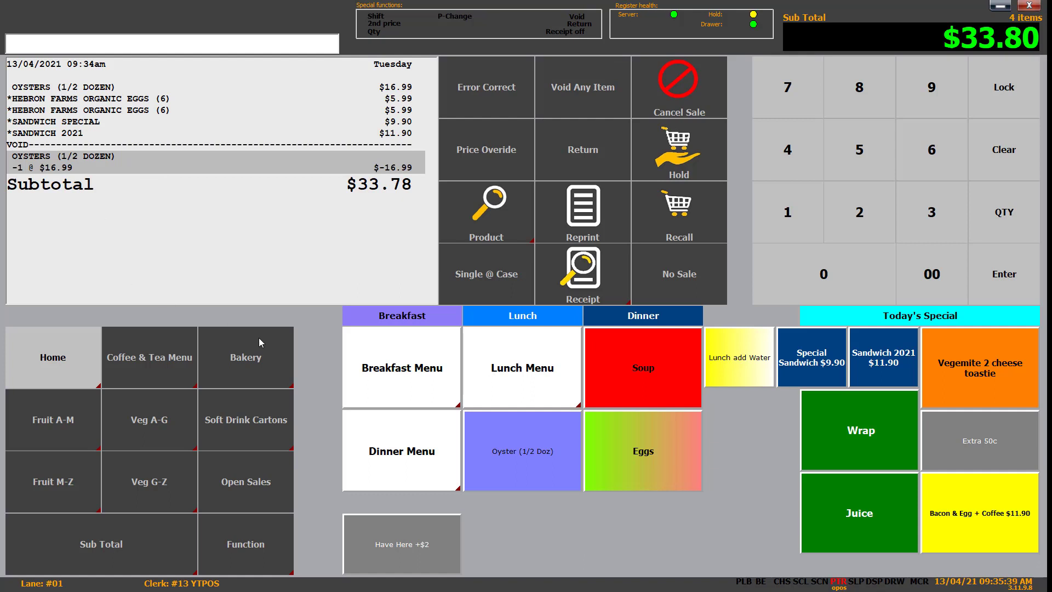
pyautogui.click(590, 94)
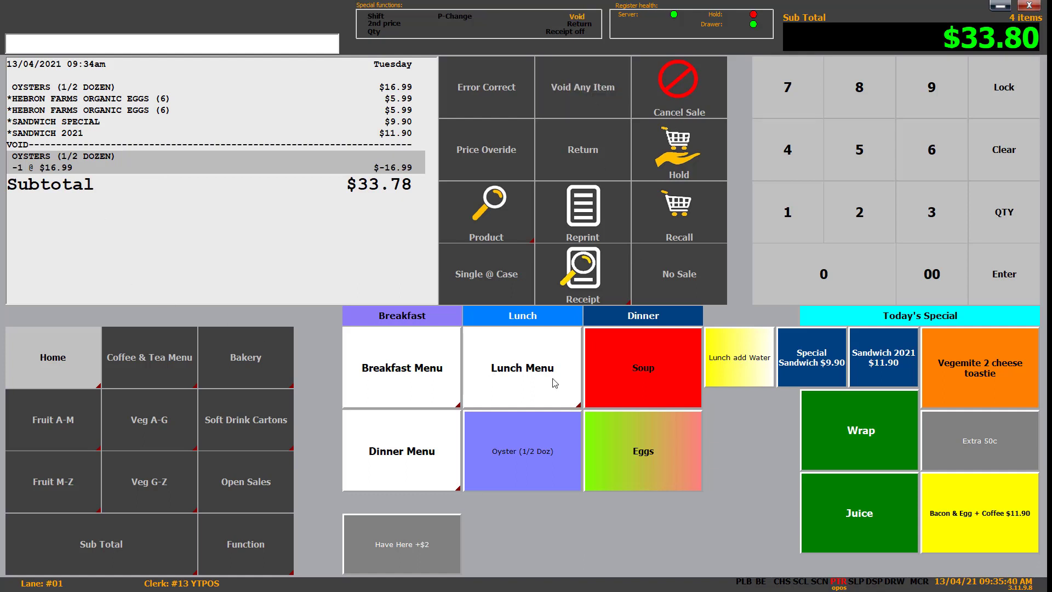
pyautogui.click(543, 446)
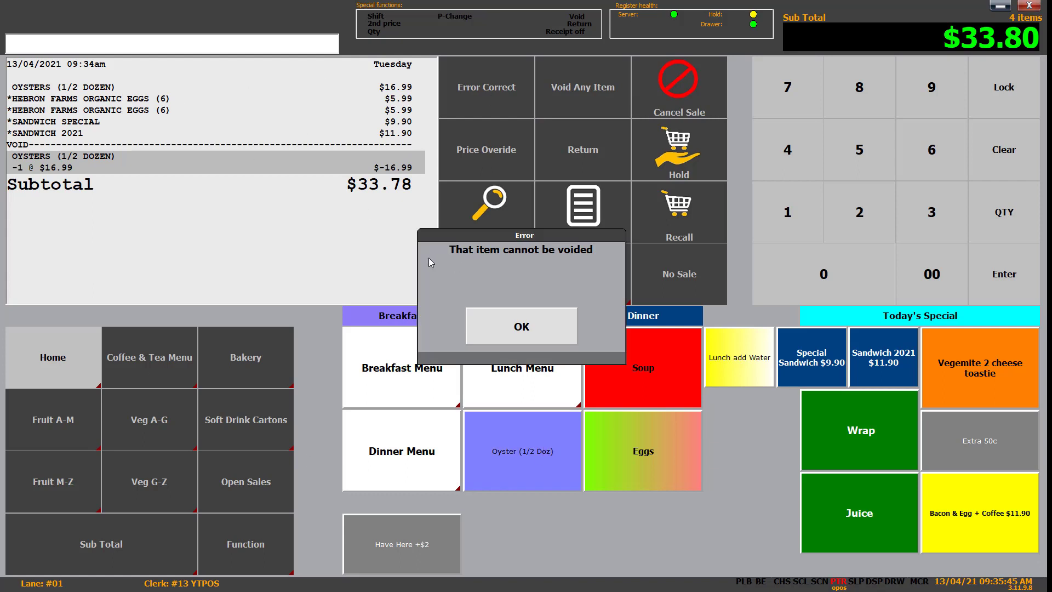
pyautogui.click(555, 331)
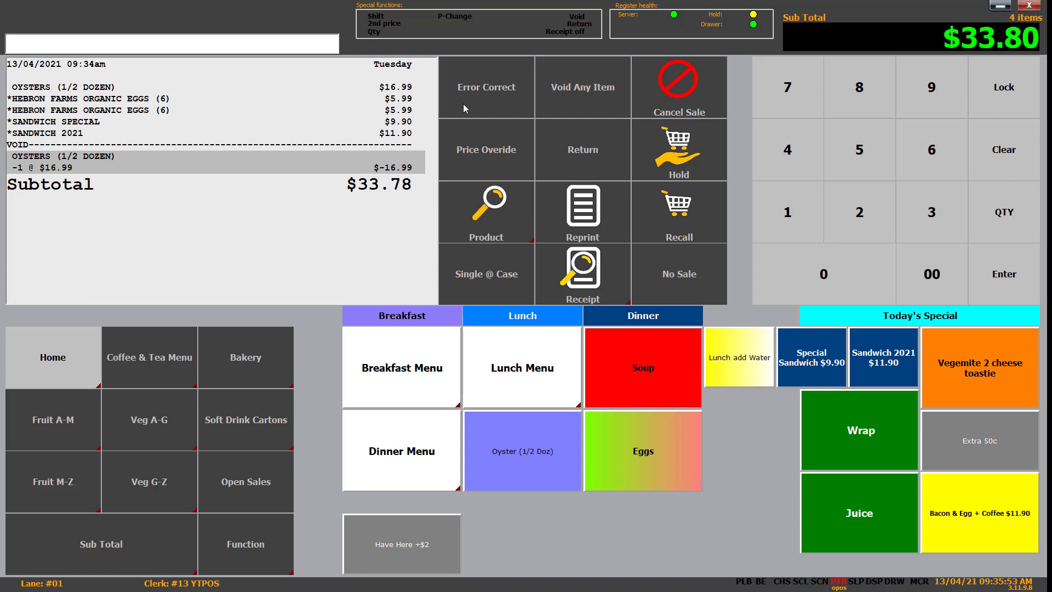
# Step: Use Error Correct twice to reverse the oyster void and remove the Sandwich 2021 line
pyautogui.click(496, 89)
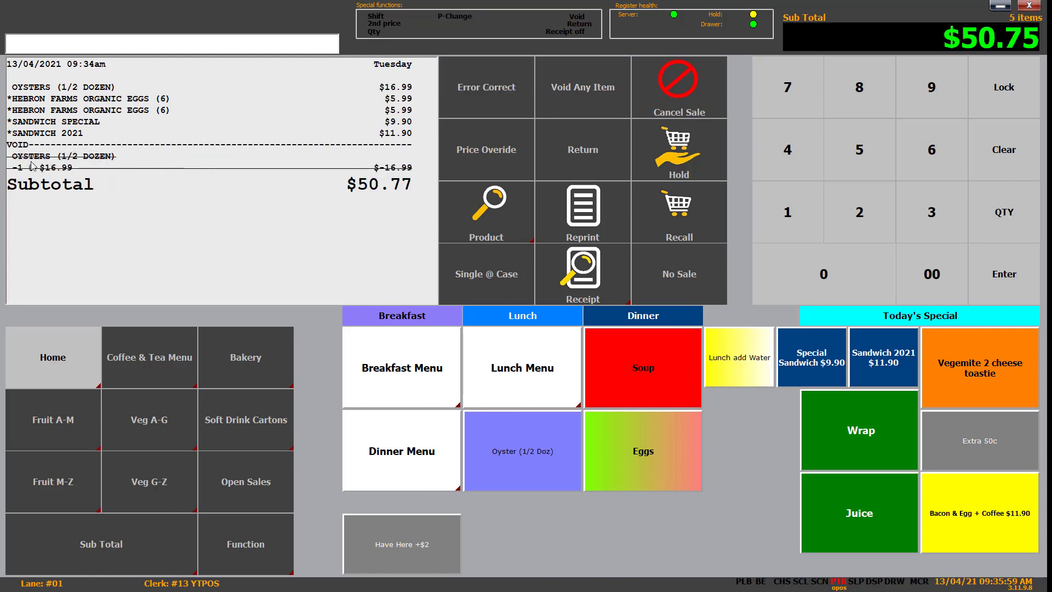
pyautogui.click(484, 88)
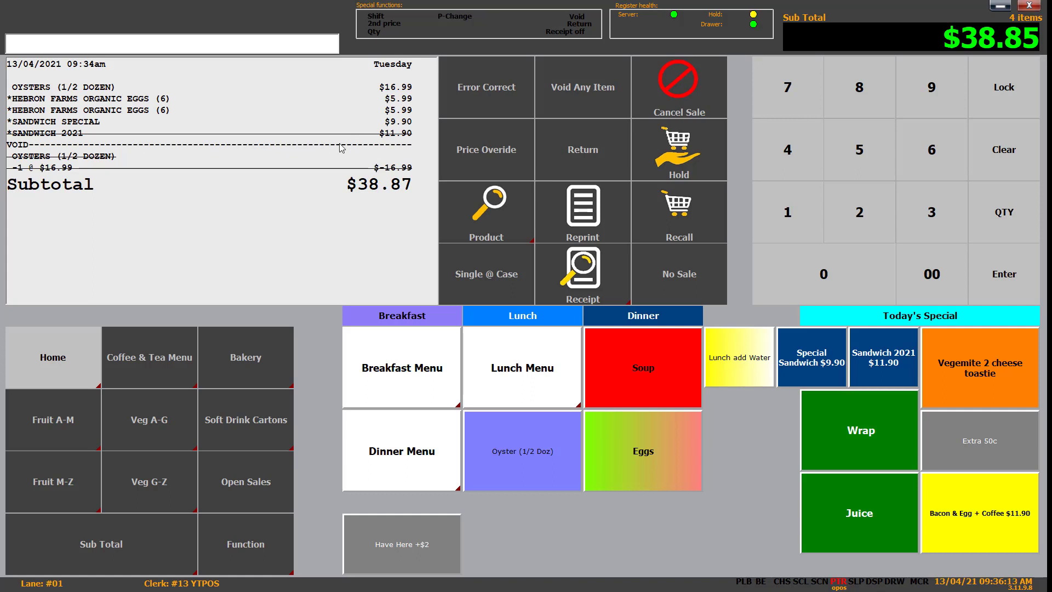
# Step: Cancel the old sale and ring up oysters, eggs, soup, Sandwich Special and Sandwich 2021 ($54.78)
pyautogui.click(674, 93)
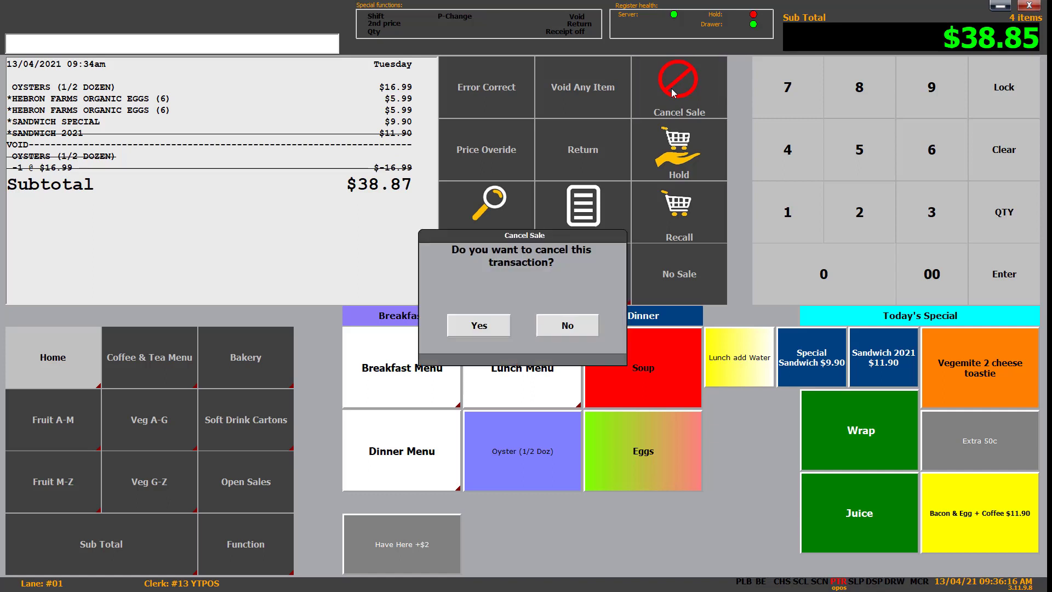
pyautogui.click(492, 331)
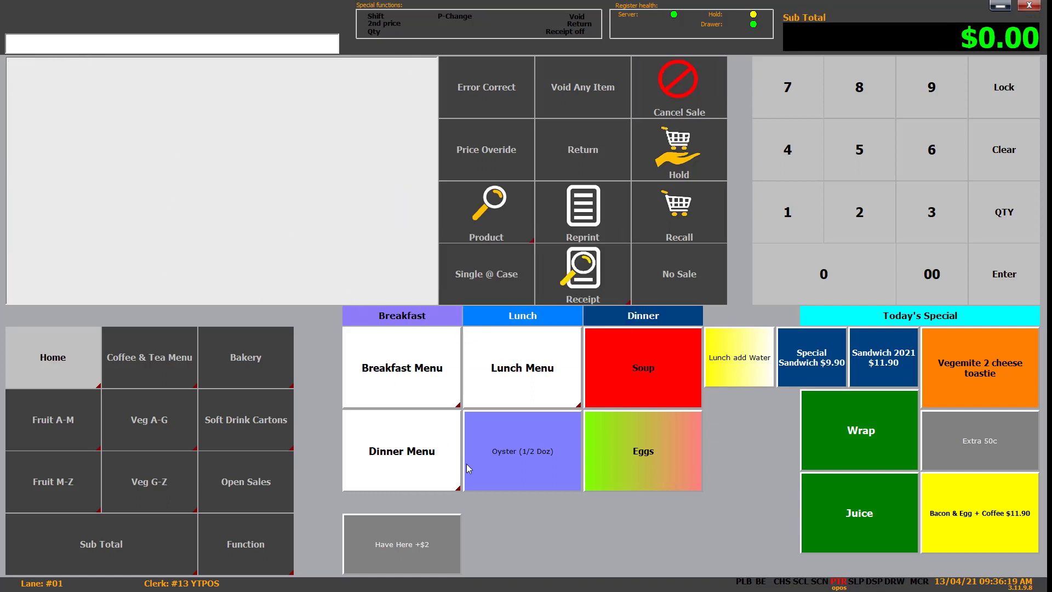
pyautogui.click(531, 455)
pyautogui.click(676, 463)
pyautogui.click(669, 383)
pyautogui.click(811, 357)
pyautogui.click(883, 357)
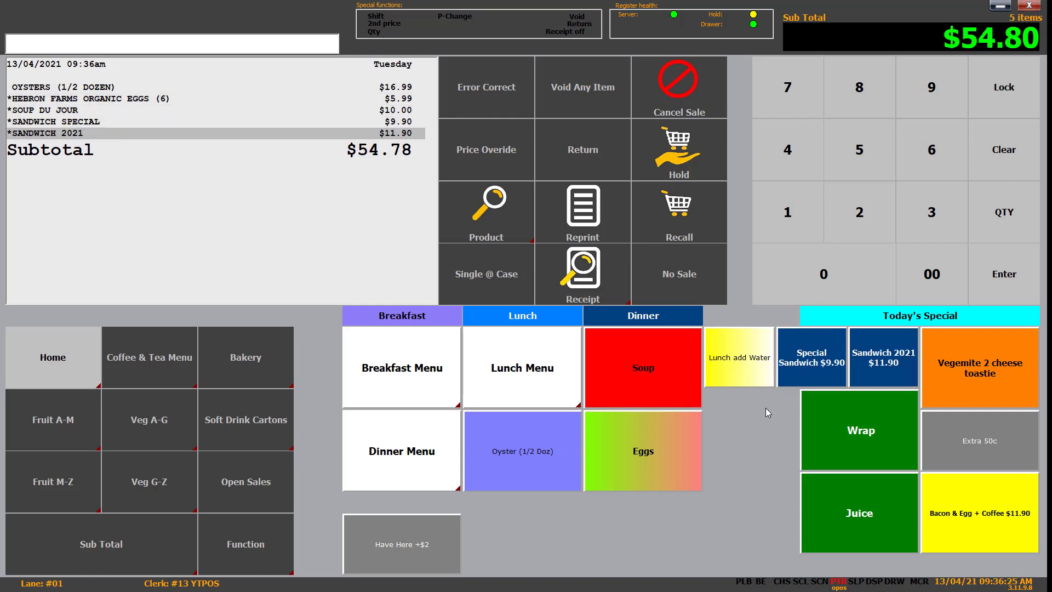
# Step: Hold the $54.78 five-item sale, then recall it from the held-sales list
pyautogui.click(684, 155)
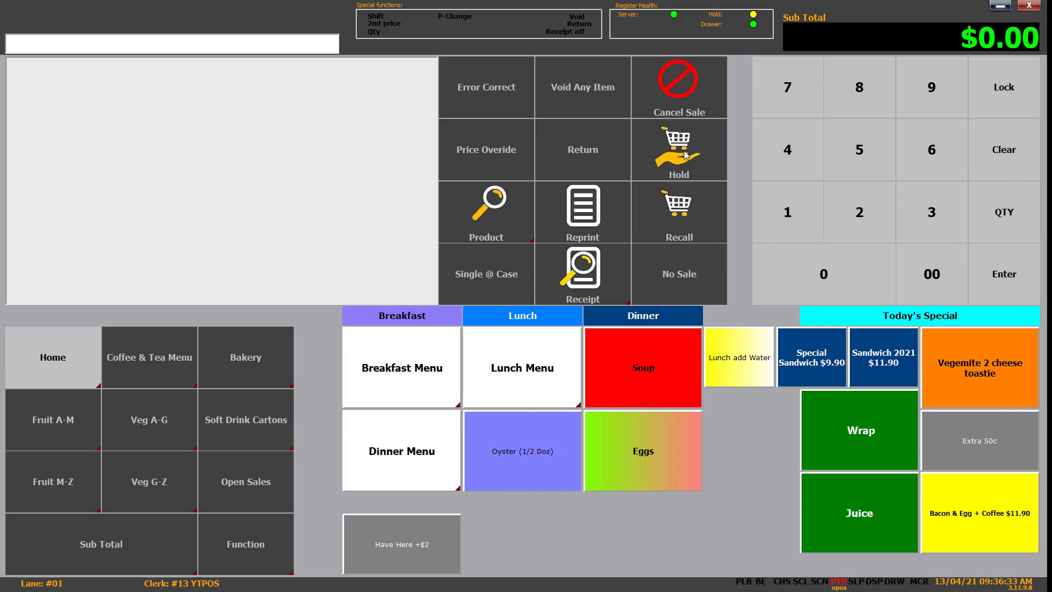
pyautogui.click(668, 201)
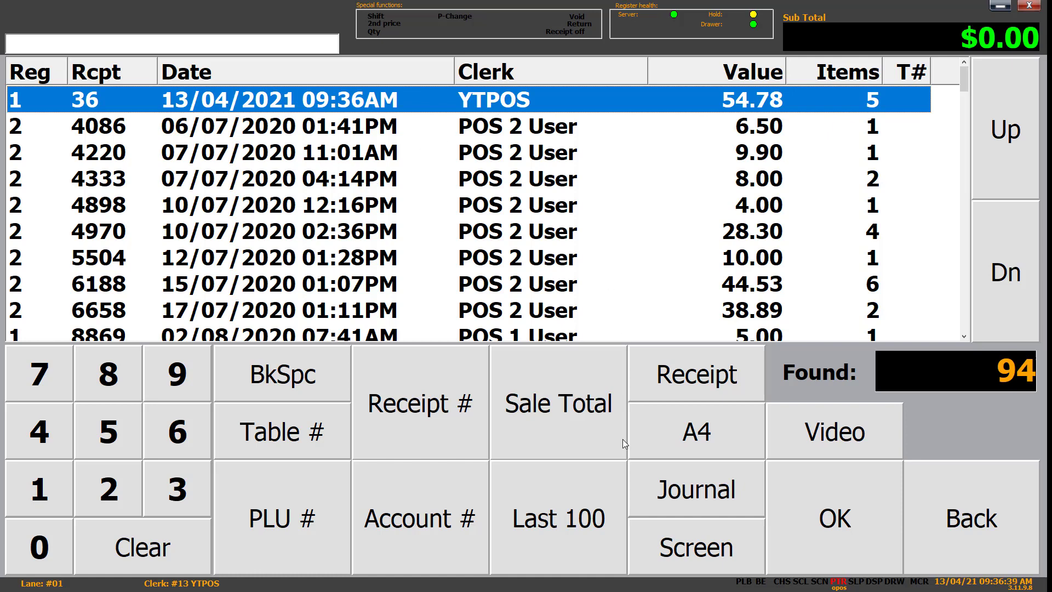
pyautogui.click(842, 528)
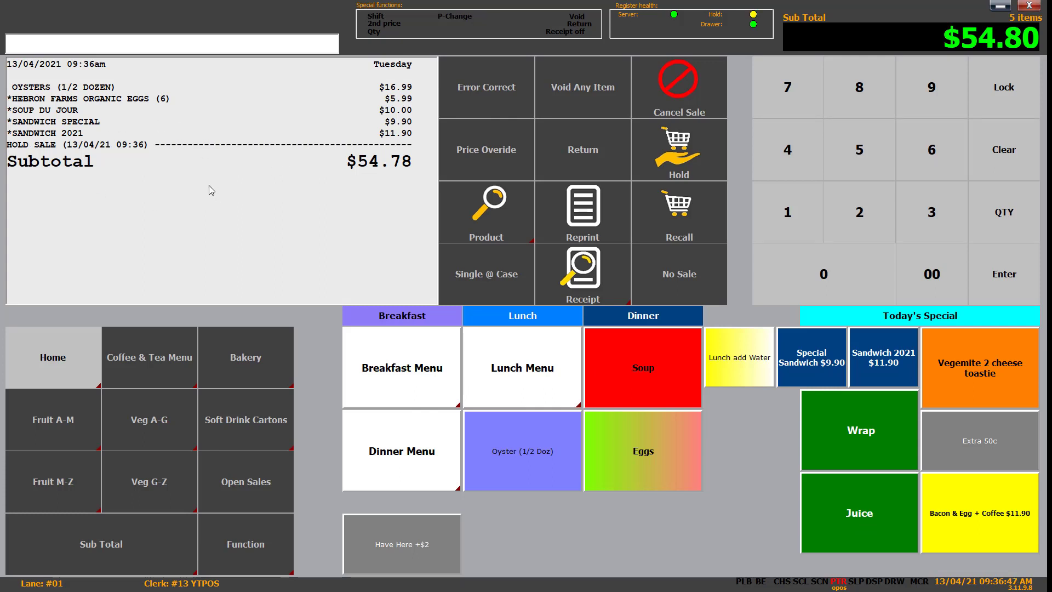
# Step: Cancel the recalled sale and clear the entry field
pyautogui.click(672, 99)
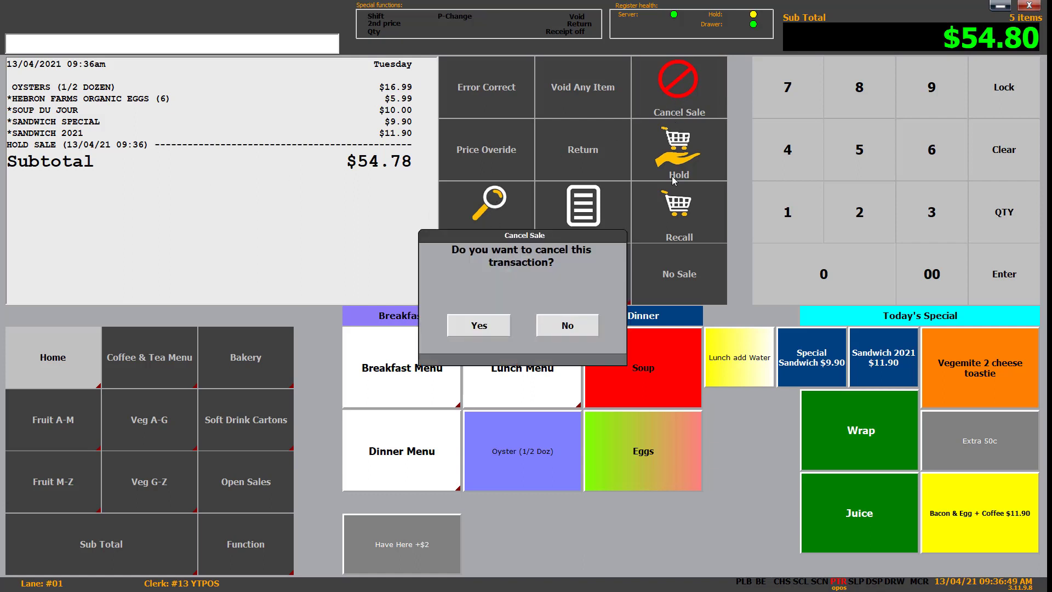
pyautogui.click(479, 325)
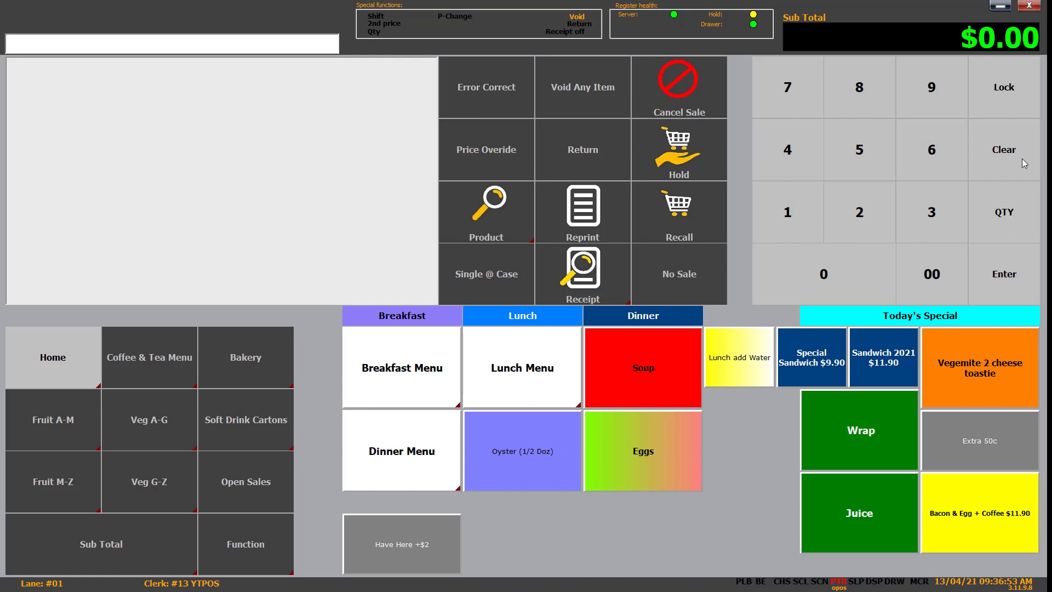
pyautogui.click(998, 153)
# Step: Ring up five half-dozen oysters at quantity 5 ($84.95), then cancel that sale
pyautogui.click(863, 147)
pyautogui.click(1020, 224)
pyautogui.click(547, 464)
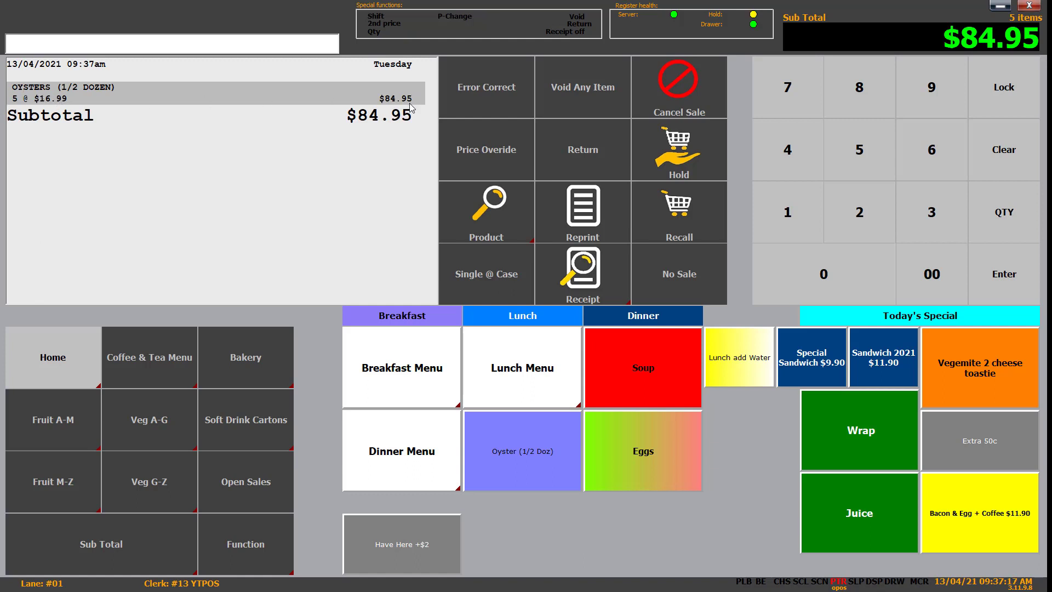
pyautogui.click(678, 90)
pyautogui.click(479, 326)
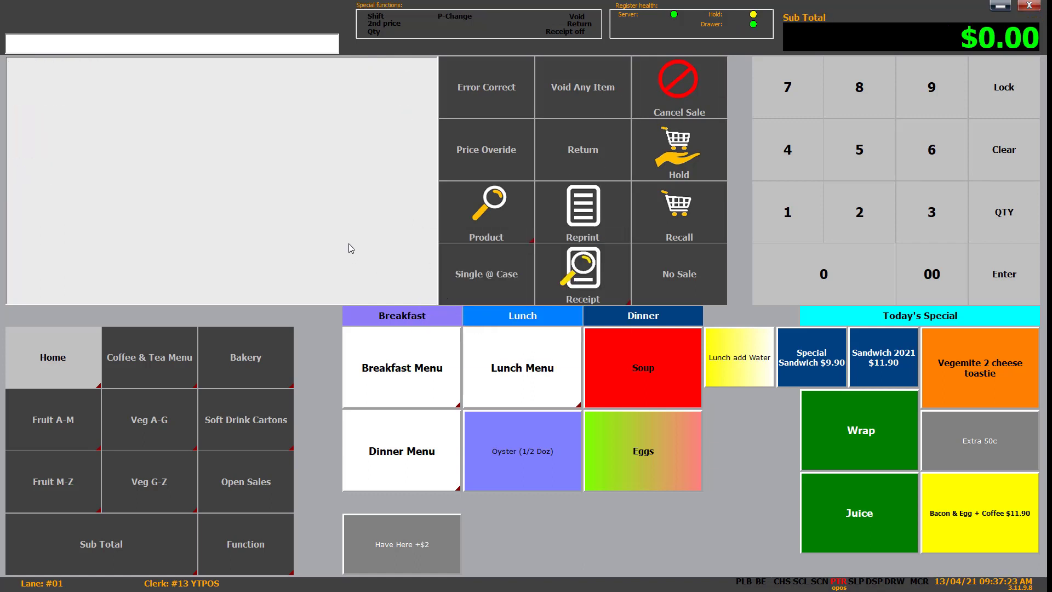
# Step: Turn receipt printing off from the Function screen and return to the Home layout
pyautogui.click(249, 562)
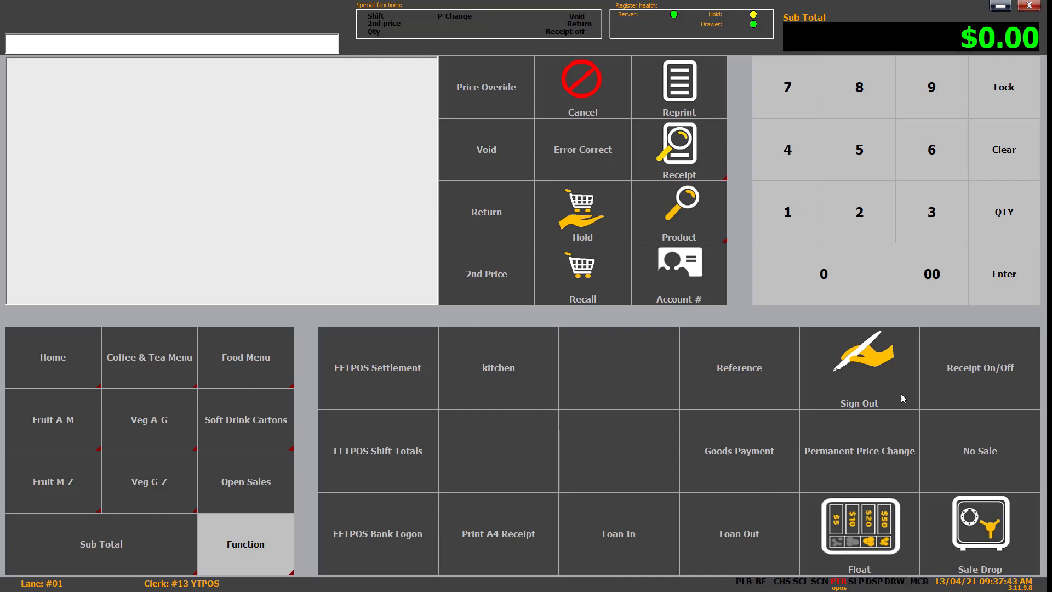
pyautogui.click(1012, 375)
pyautogui.click(44, 365)
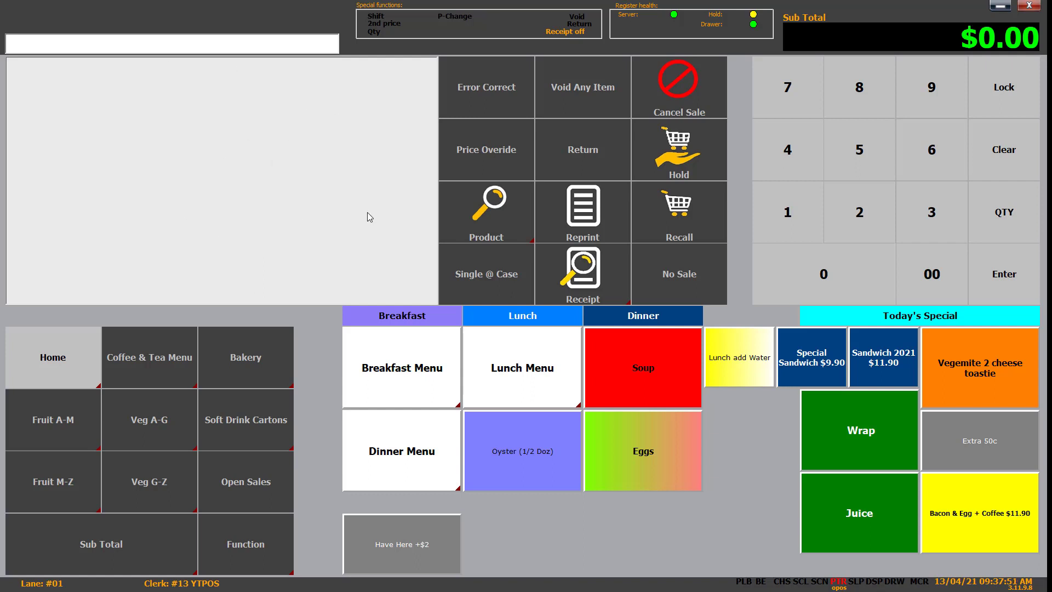
# Step: Ring up oysters, eggs, soup, Sandwich Special and Sandwich 2021
pyautogui.click(558, 476)
pyautogui.click(606, 458)
pyautogui.click(654, 383)
pyautogui.click(811, 359)
pyautogui.click(888, 353)
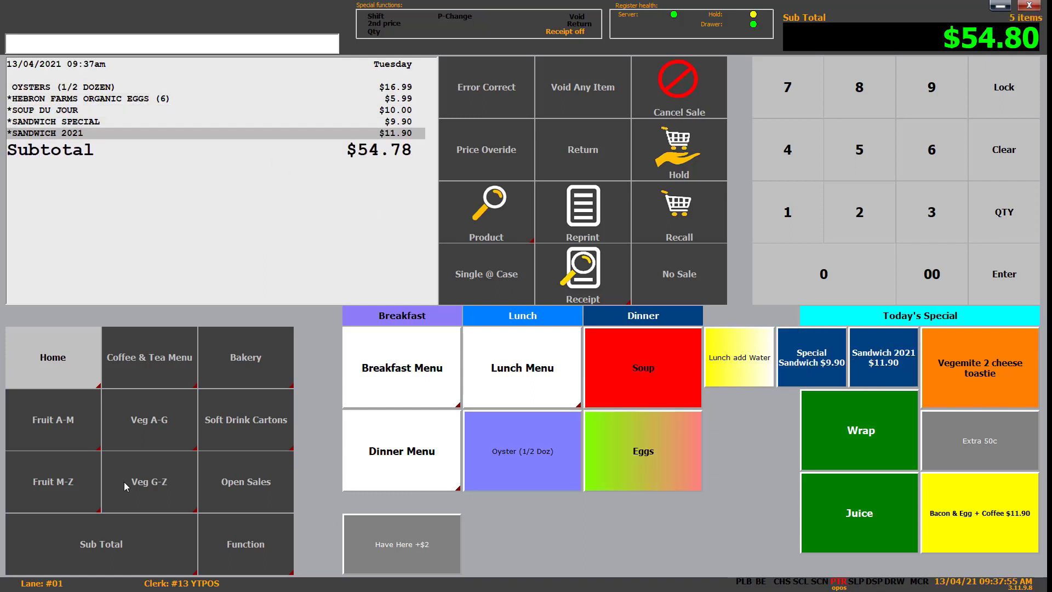
# Step: Pay the $54.80 total with $50 and $10 cash, giving $5.20 change
pyautogui.click(91, 551)
pyautogui.click(529, 534)
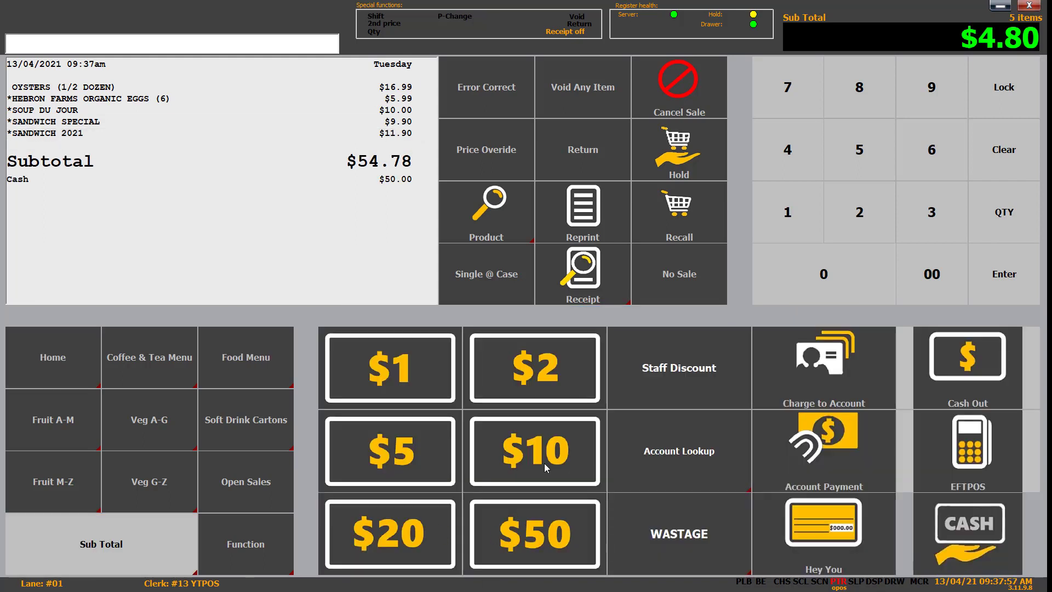
pyautogui.click(544, 462)
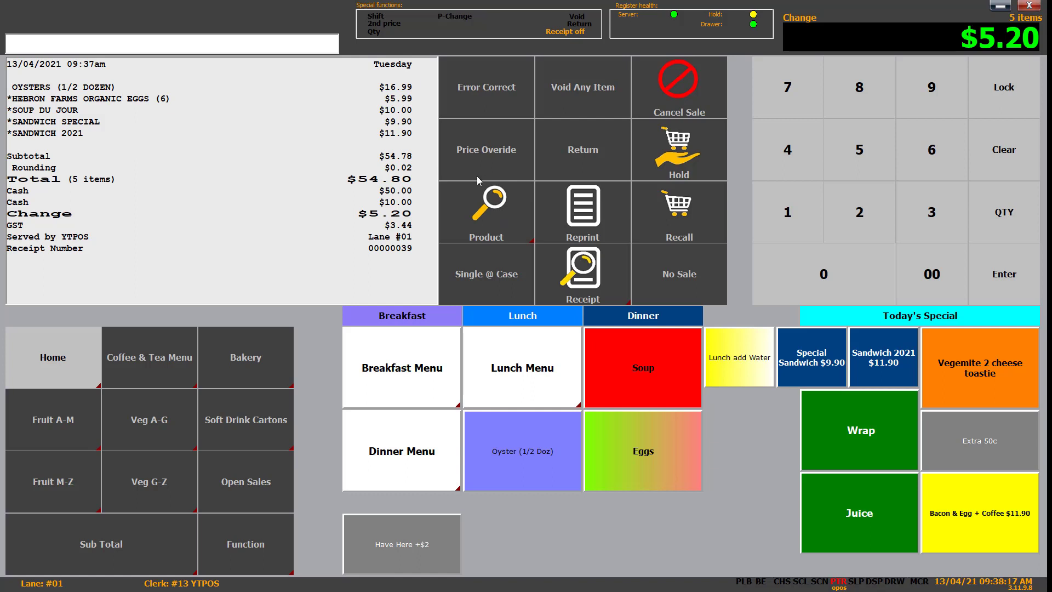
pyautogui.click(492, 222)
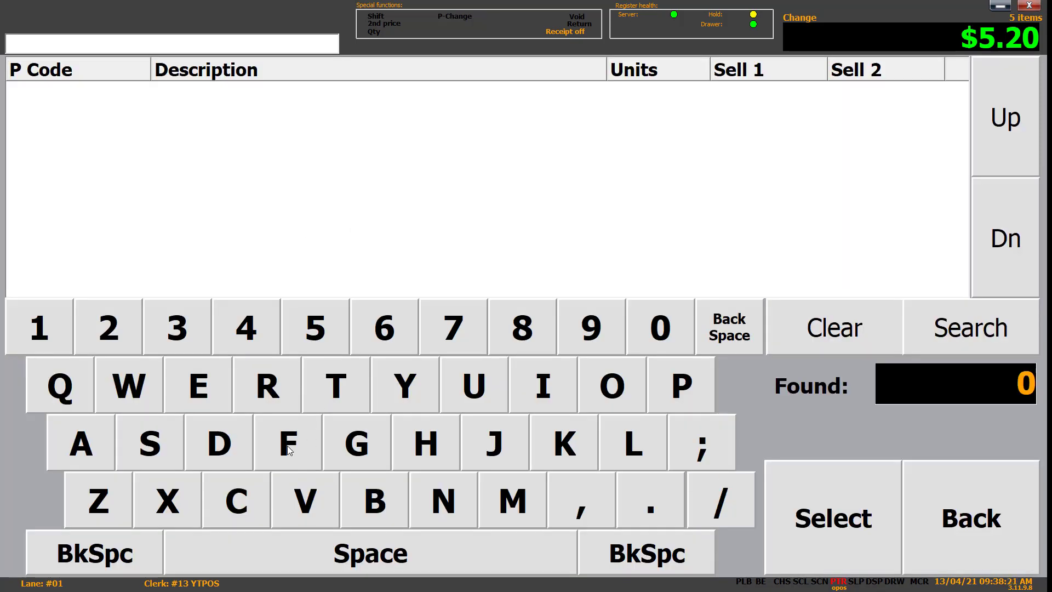
# Step: Search products for 'COLA..' and add the $2.00 Chocolate Frog to the sale
pyautogui.click(257, 494)
pyautogui.click(623, 383)
pyautogui.click(637, 433)
pyautogui.click(106, 434)
pyautogui.click(655, 512)
pyautogui.click(656, 512)
pyautogui.click(973, 340)
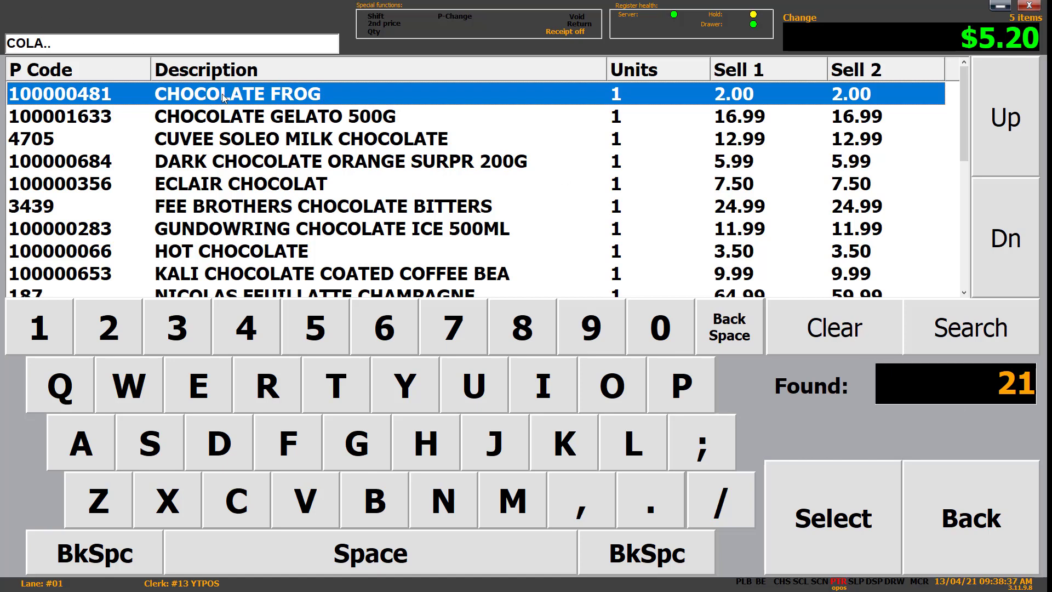
pyautogui.click(835, 505)
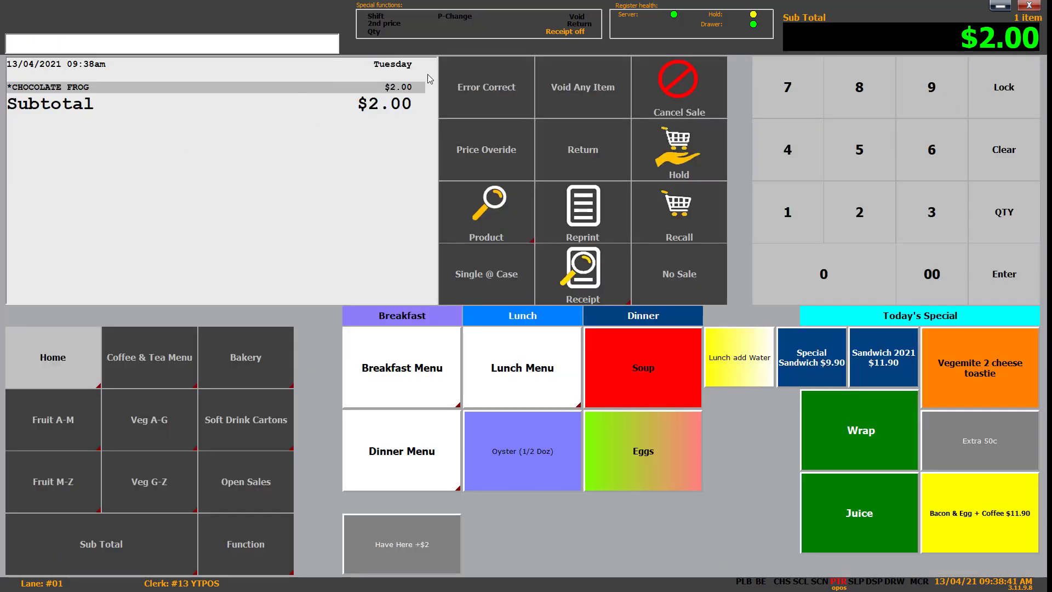
# Step: Leave product search without adding anything and cancel the Chocolate Frog sale
pyautogui.click(468, 238)
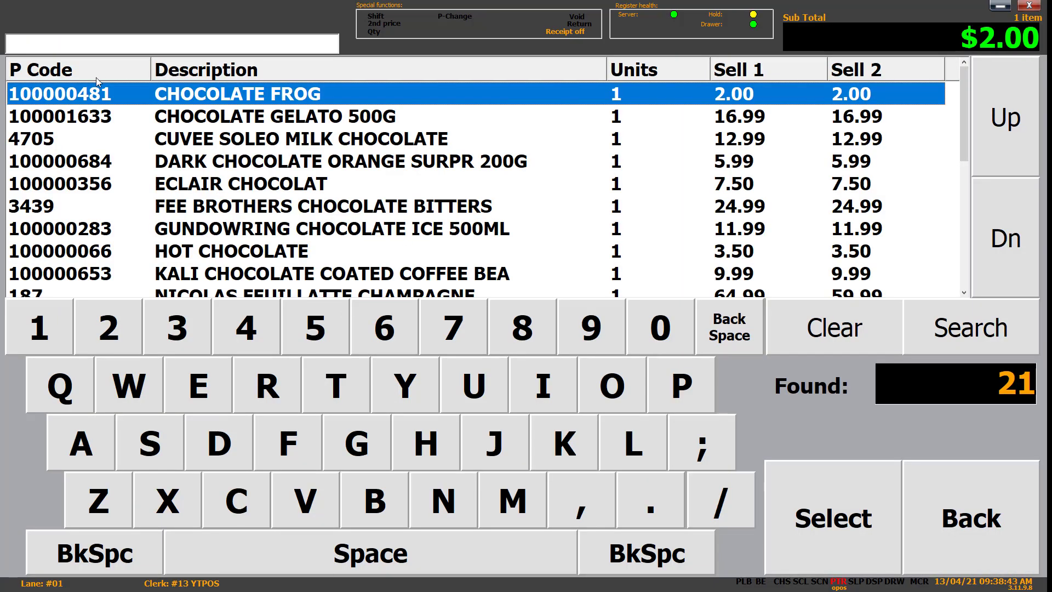
pyautogui.click(970, 523)
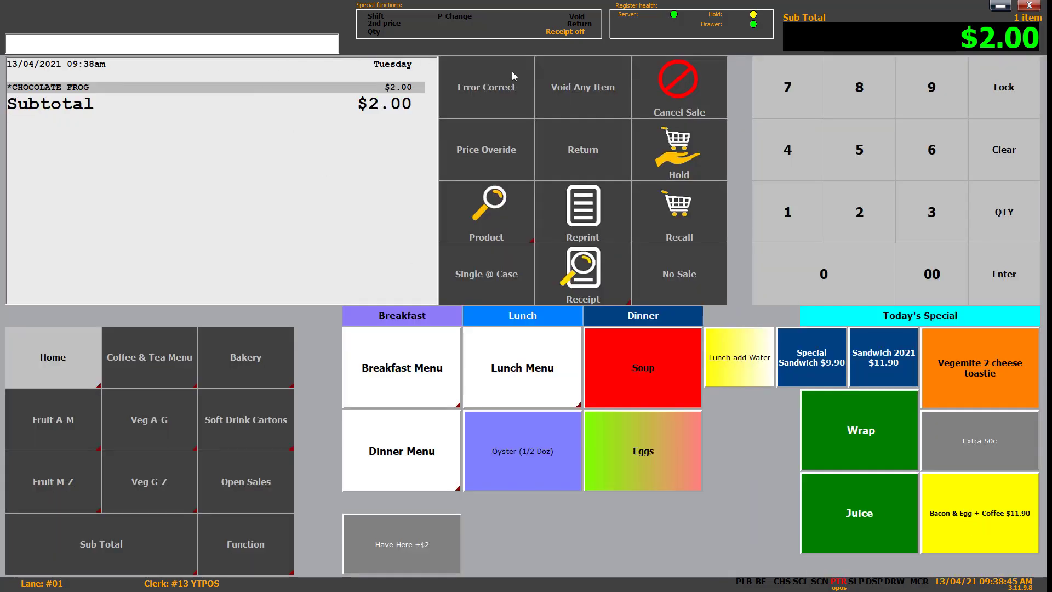
pyautogui.click(717, 107)
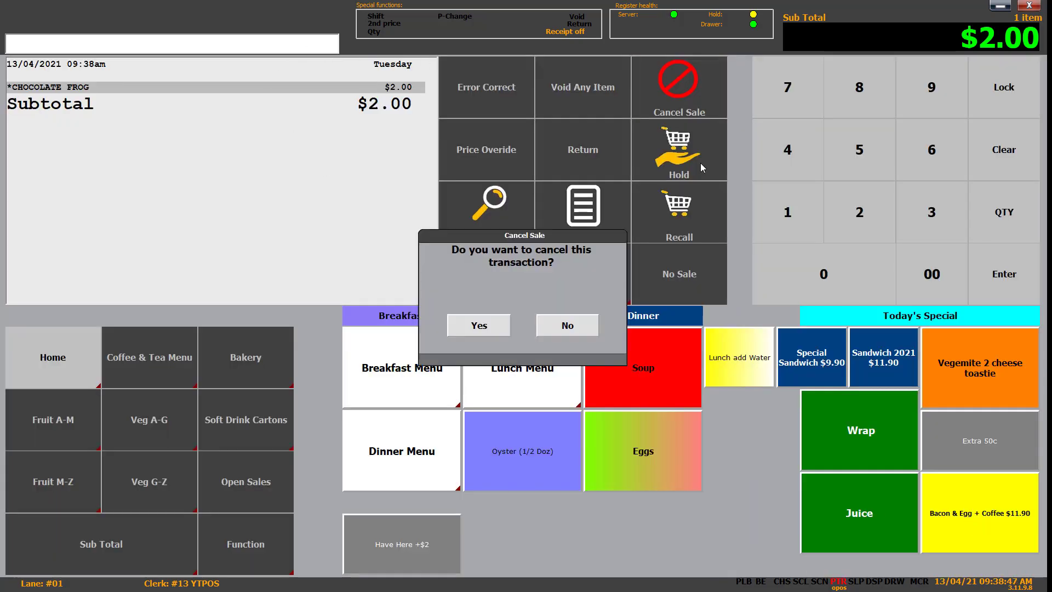
pyautogui.click(480, 327)
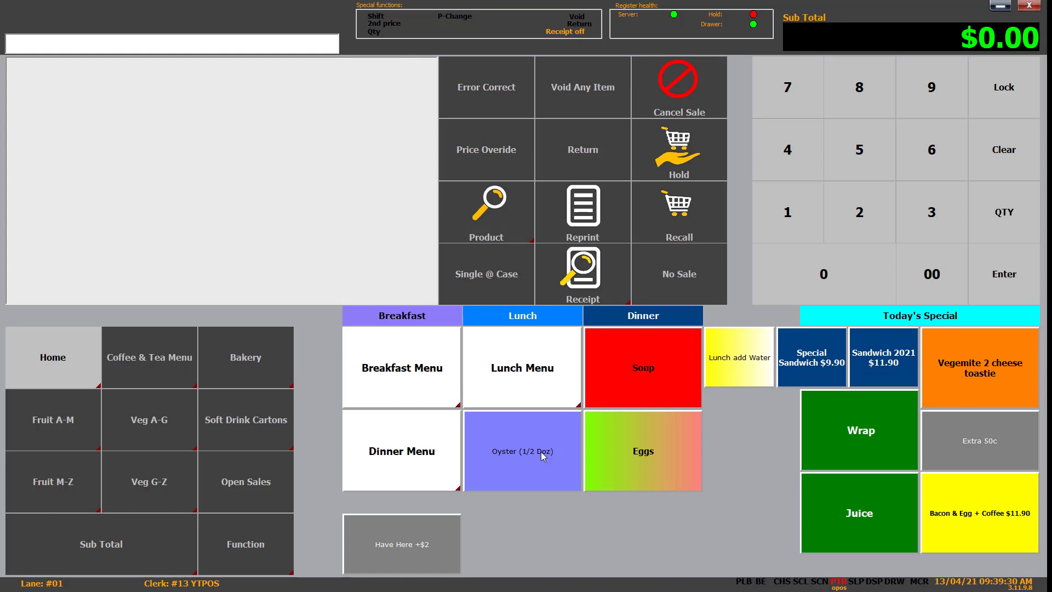
# Step: Ring up the five items and pay the $54.80 with $50 and $5 cash ($0.20 change)
pyautogui.click(527, 447)
pyautogui.click(662, 416)
pyautogui.click(652, 377)
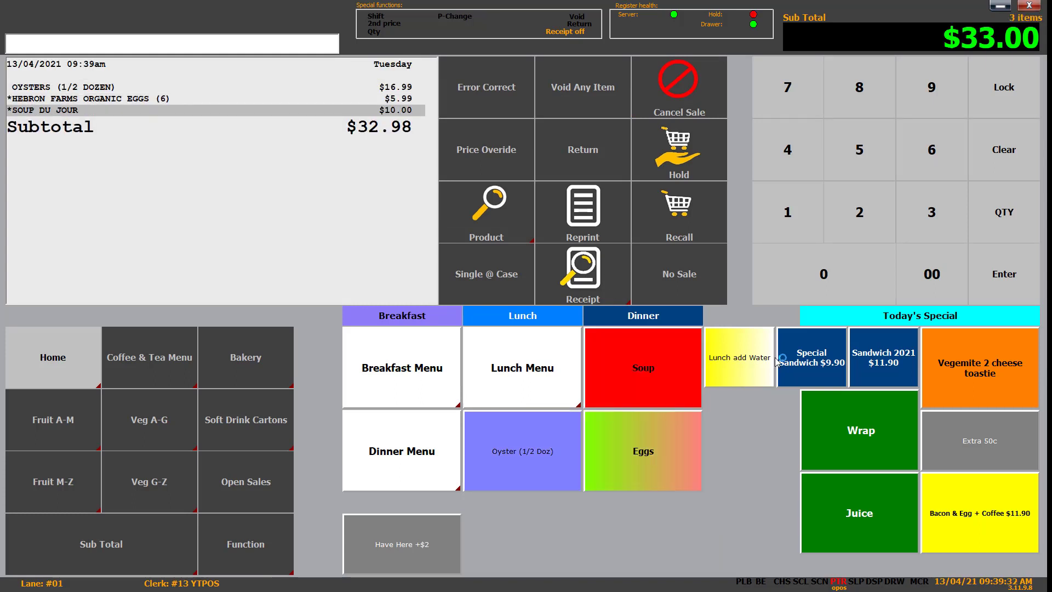
pyautogui.click(843, 358)
pyautogui.click(851, 358)
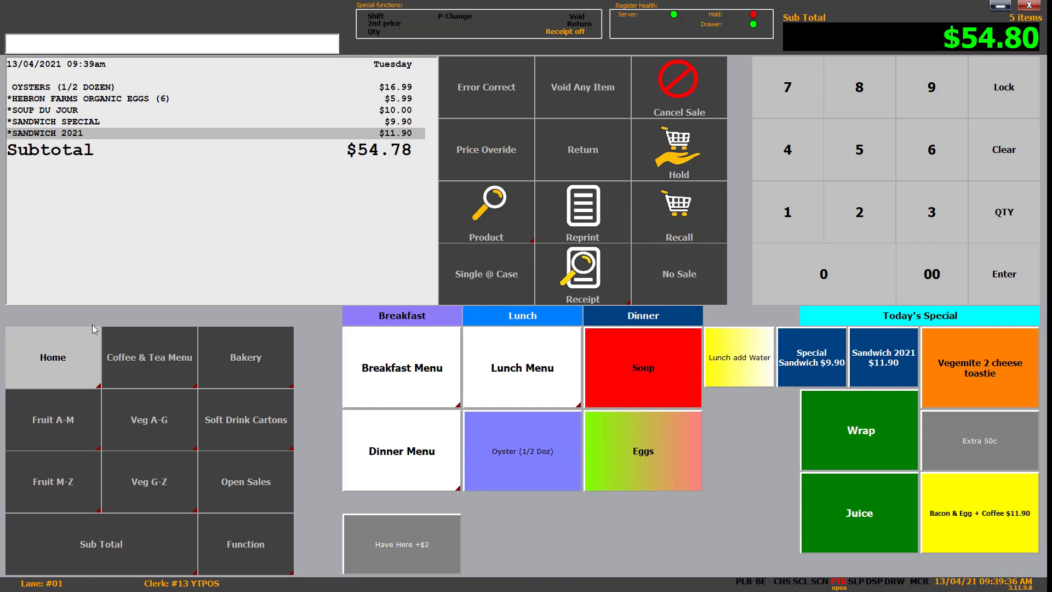
pyautogui.click(109, 564)
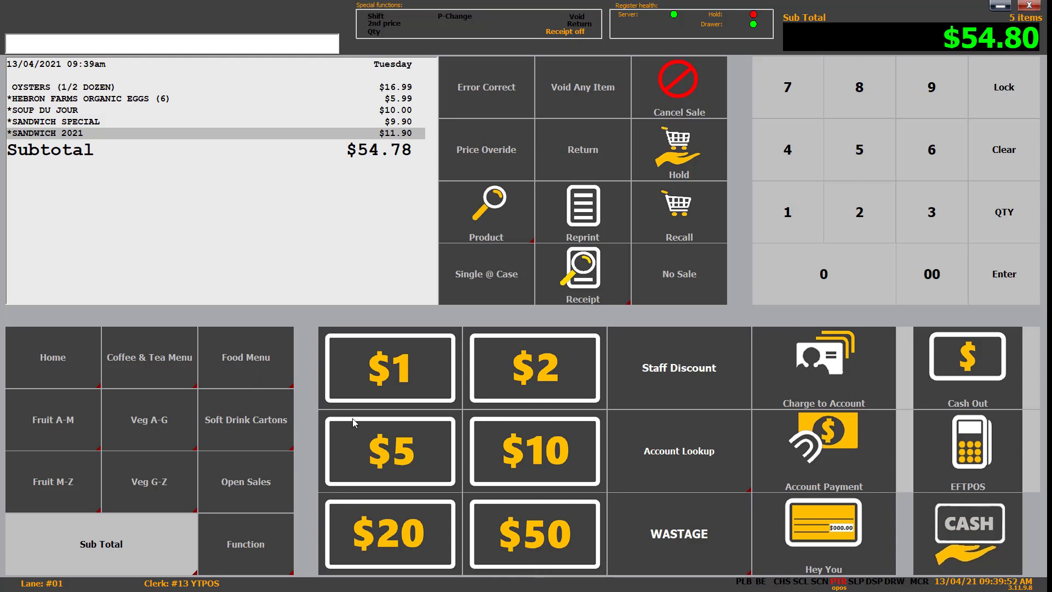
pyautogui.click(547, 541)
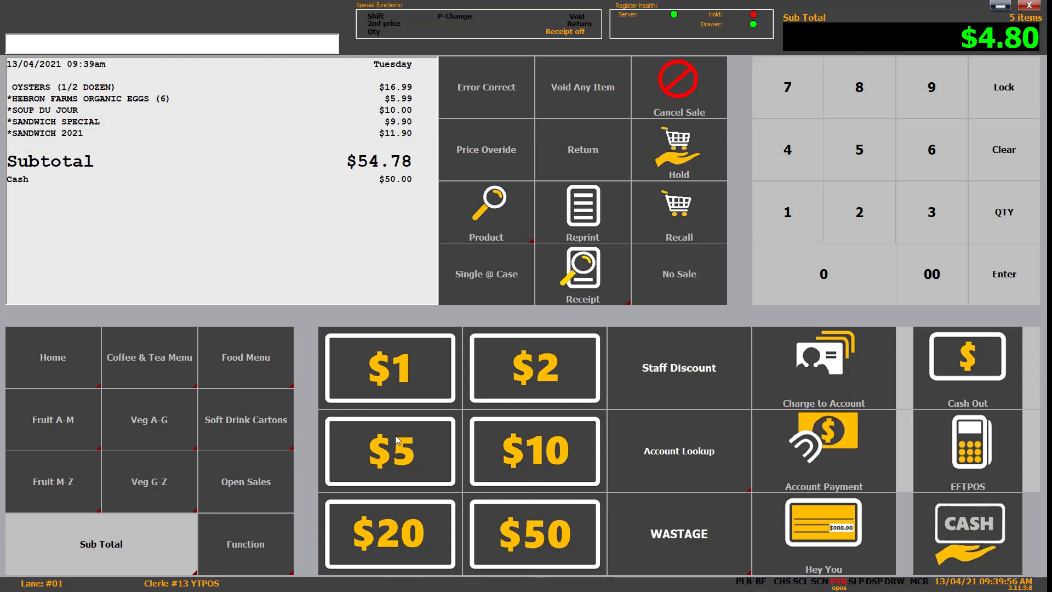
pyautogui.click(402, 460)
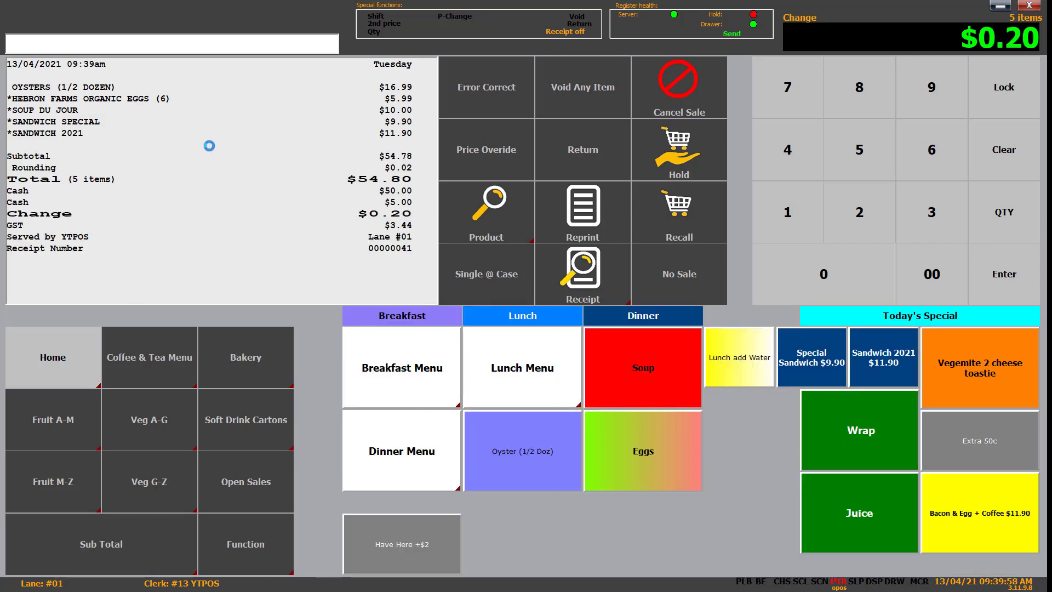
# Step: Ring up the same five items again and total the new sale at $54.80
pyautogui.click(550, 459)
pyautogui.click(641, 451)
pyautogui.click(640, 356)
pyautogui.click(841, 359)
pyautogui.click(890, 360)
pyautogui.click(137, 556)
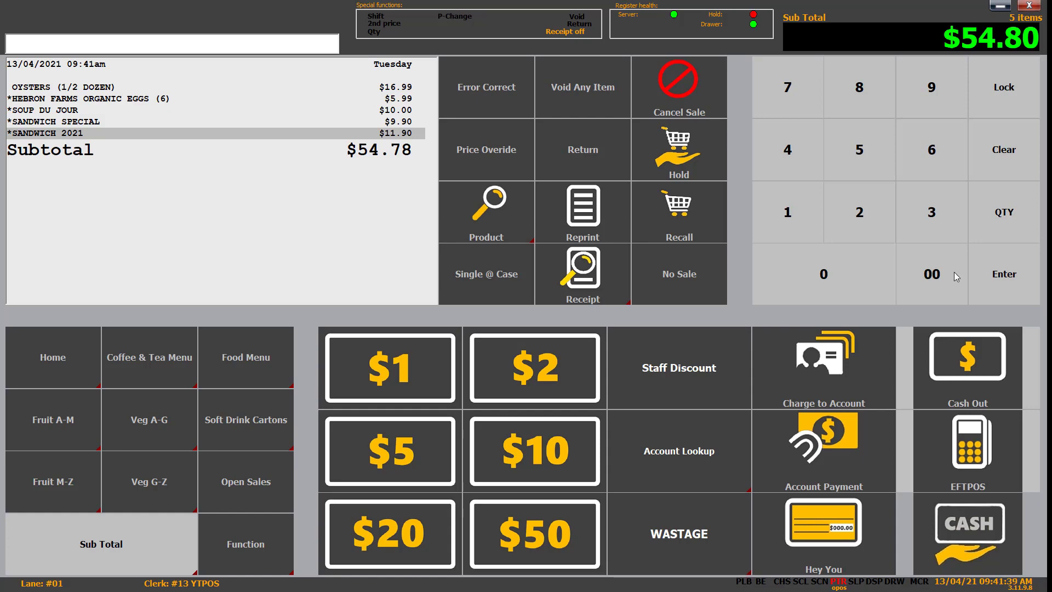
# Step: Pay $20.00 of the sale by EFTPOS and authorise it
pyautogui.click(851, 208)
pyautogui.click(827, 290)
pyautogui.click(952, 280)
pyautogui.click(19, 44)
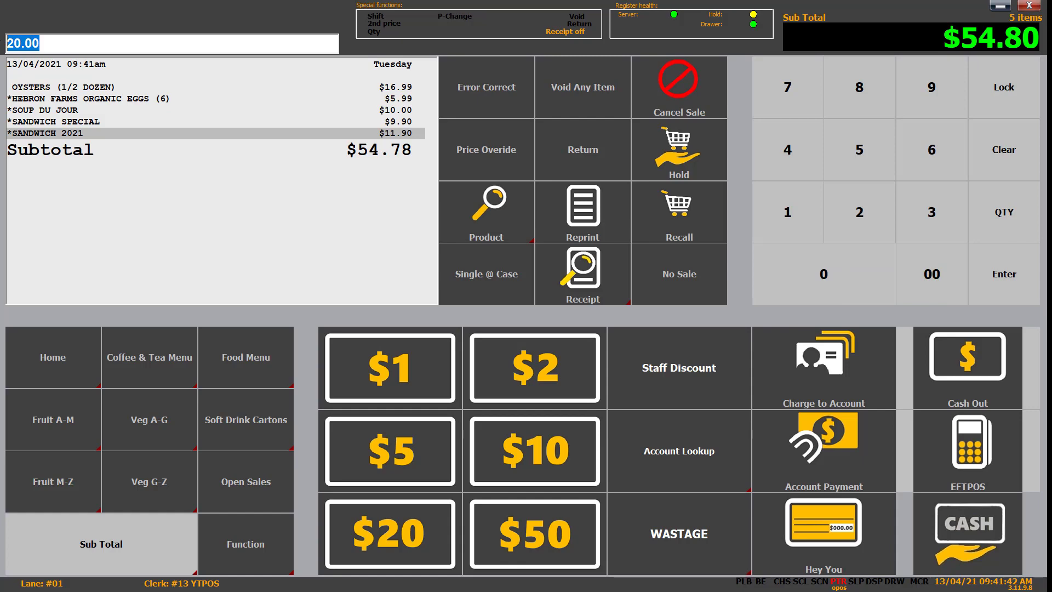
pyautogui.click(58, 44)
pyautogui.click(968, 465)
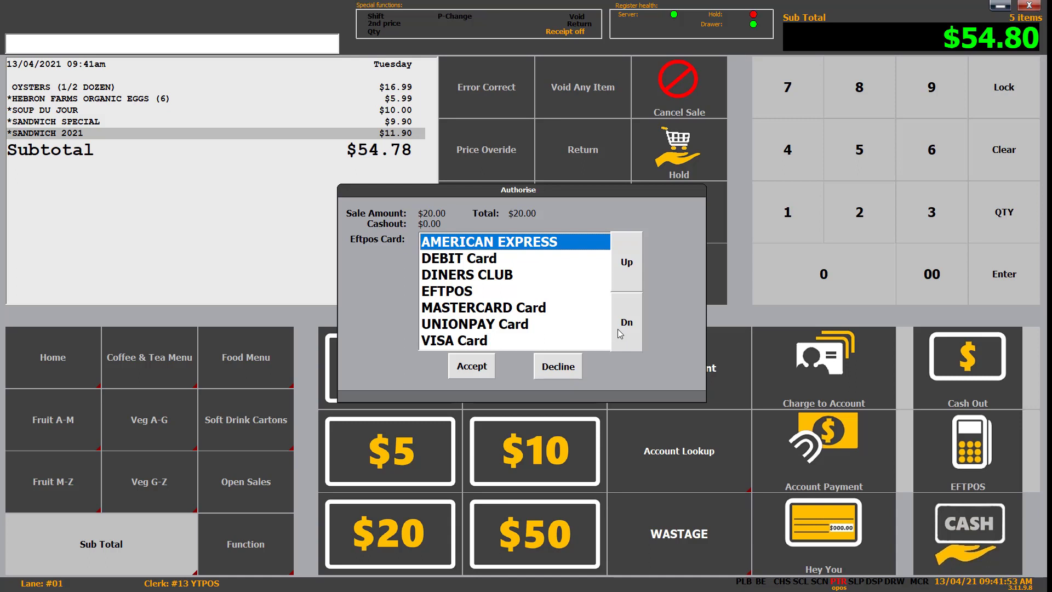
pyautogui.click(473, 292)
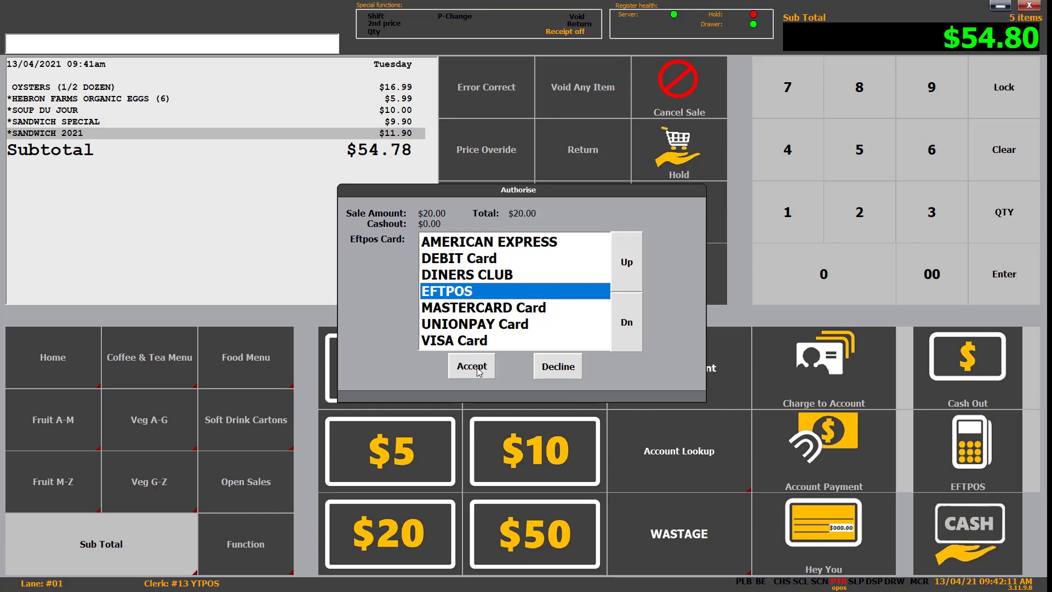
pyautogui.click(478, 371)
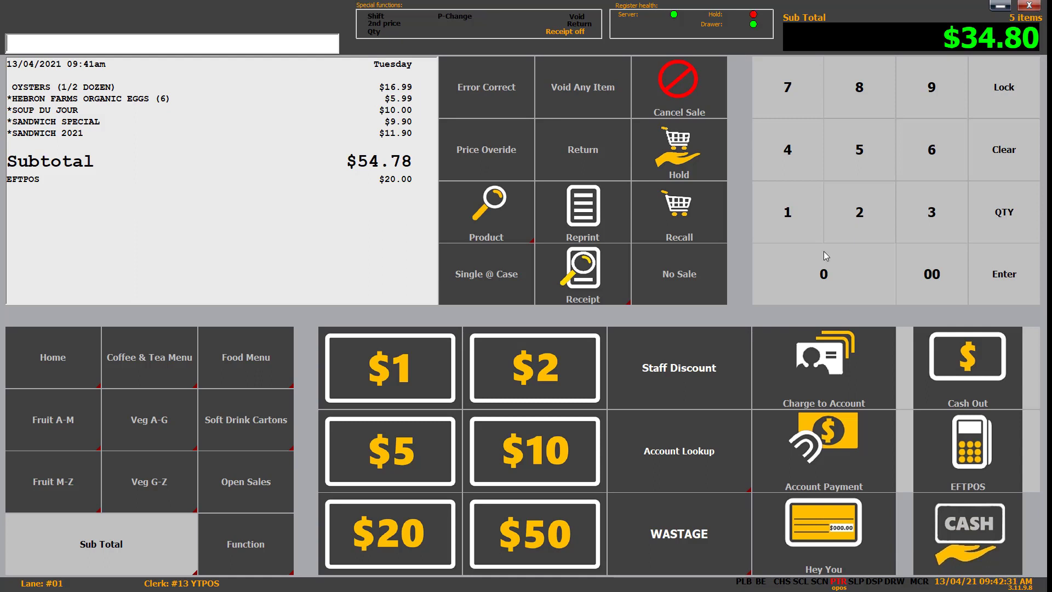
# Step: Tender the remaining $34.80 in cash, leaving $0.00 change
pyautogui.click(940, 209)
pyautogui.click(802, 160)
pyautogui.click(860, 94)
pyautogui.click(845, 266)
pyautogui.click(969, 527)
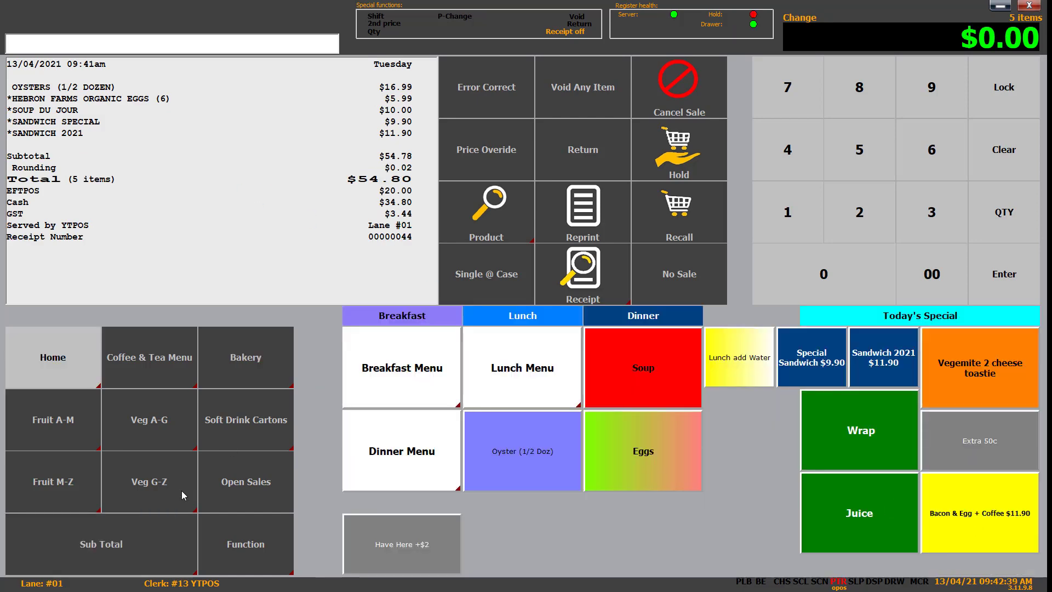
pyautogui.click(164, 534)
pyautogui.click(77, 361)
pyautogui.write('9310704916981')
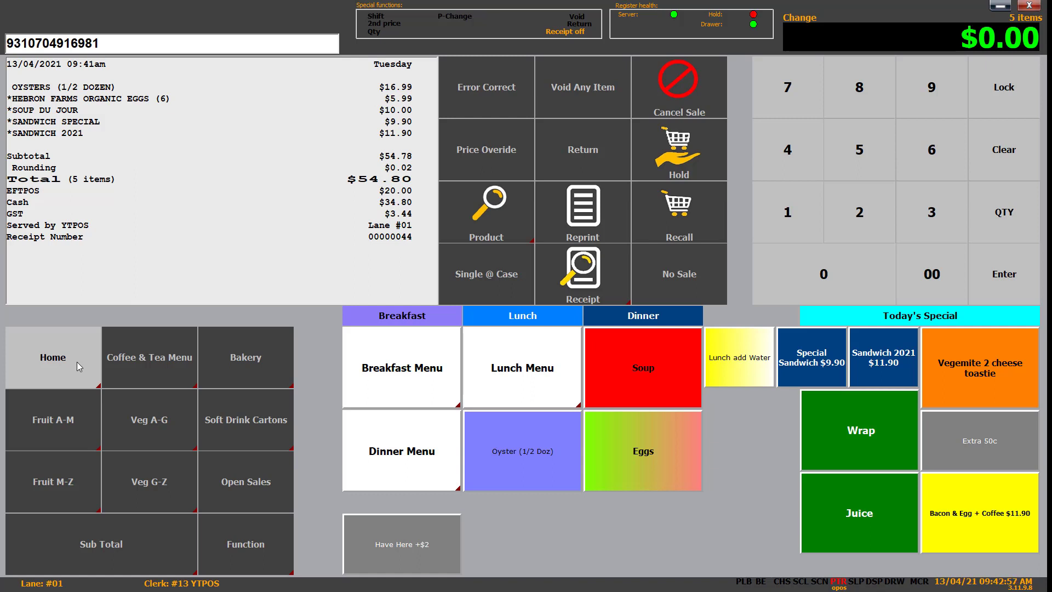
pyautogui.press('Return')
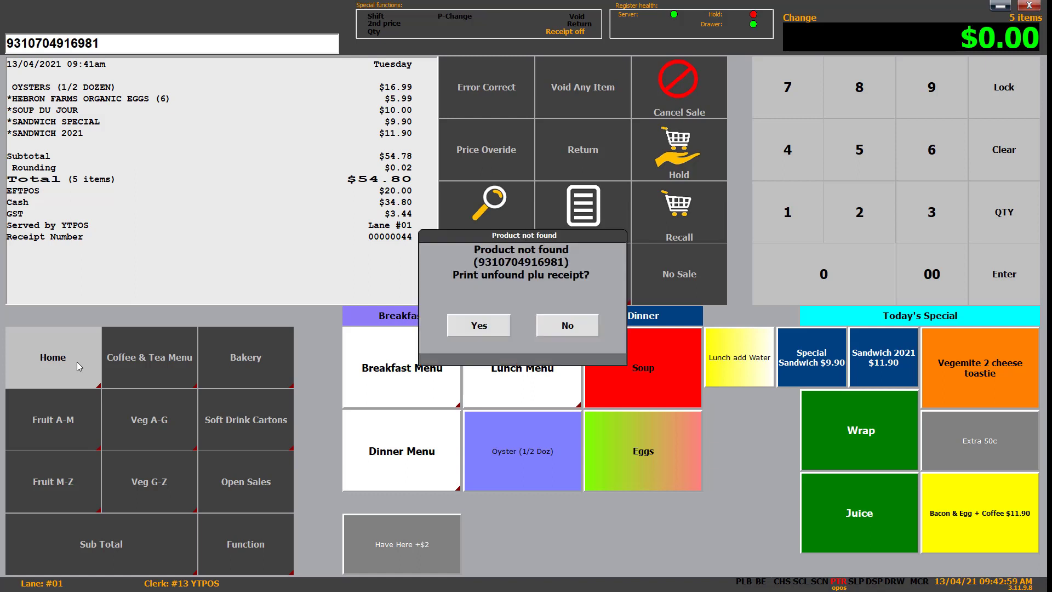
pyautogui.click(567, 324)
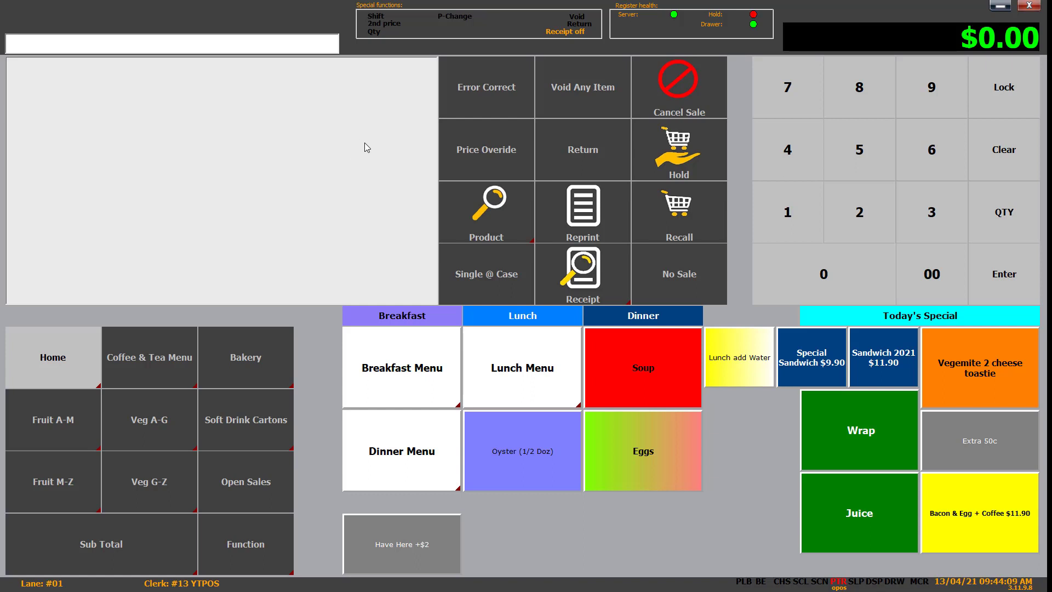
# Step: Search products for 'CASCADE..LIGHT'
pyautogui.click(472, 218)
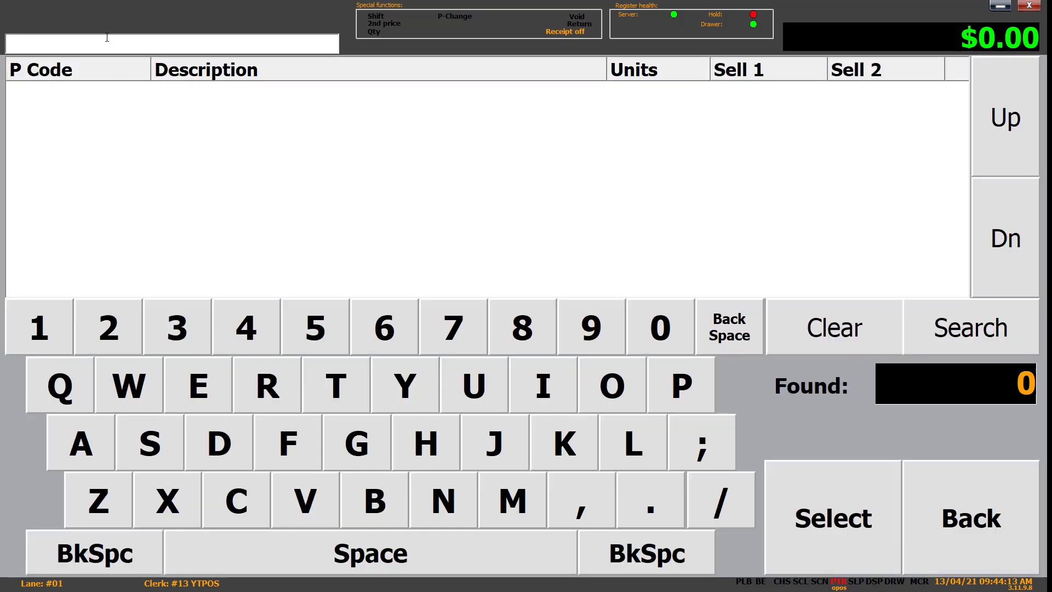
pyautogui.write('CASCADE..LIGHT')
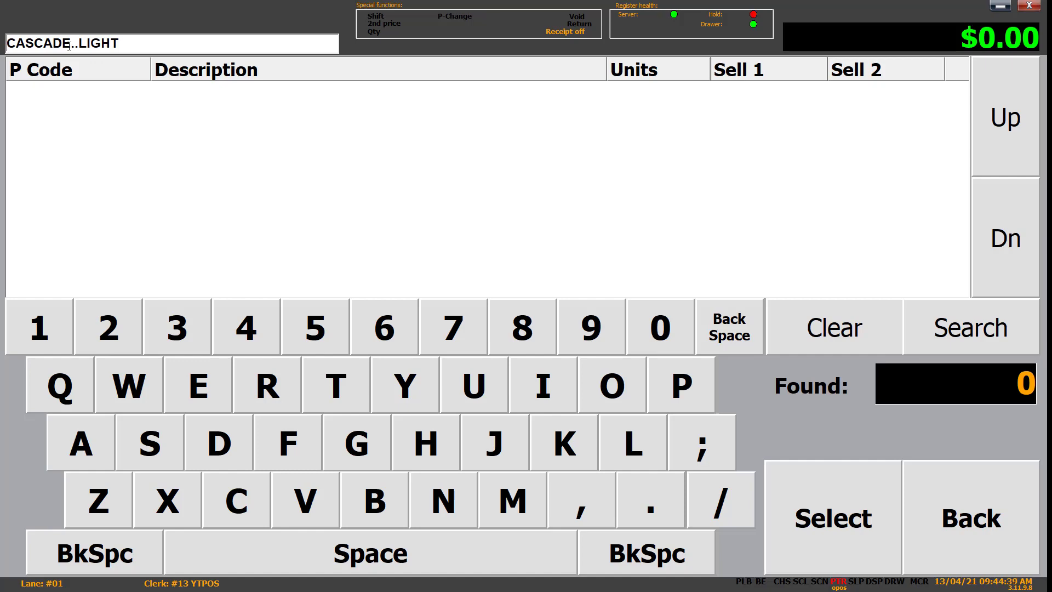
pyautogui.click(950, 340)
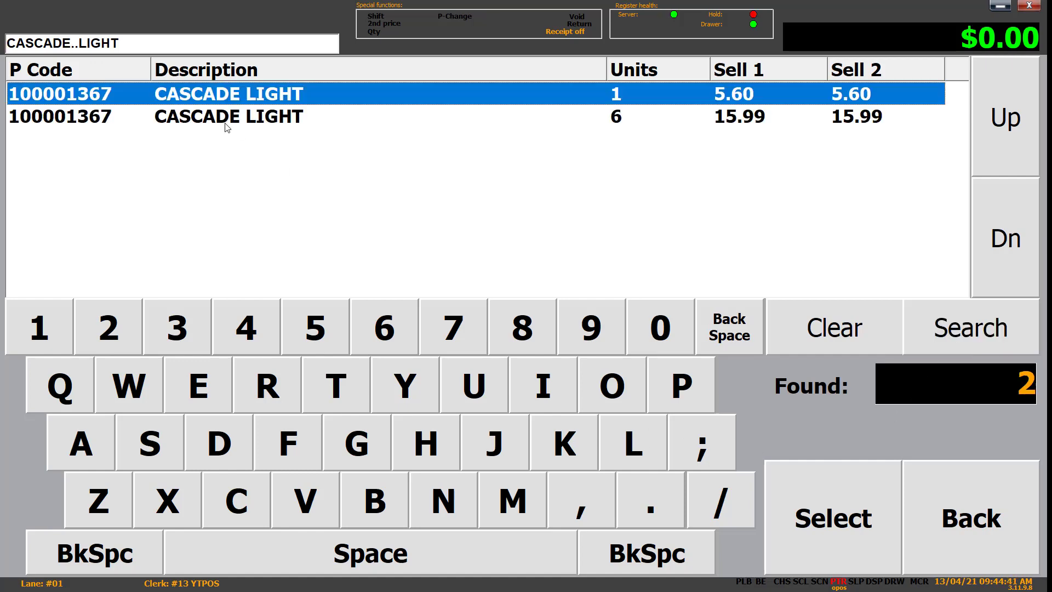
# Step: Select the single Cascade Light, record no ID so the age check fails, and return
pyautogui.click(855, 512)
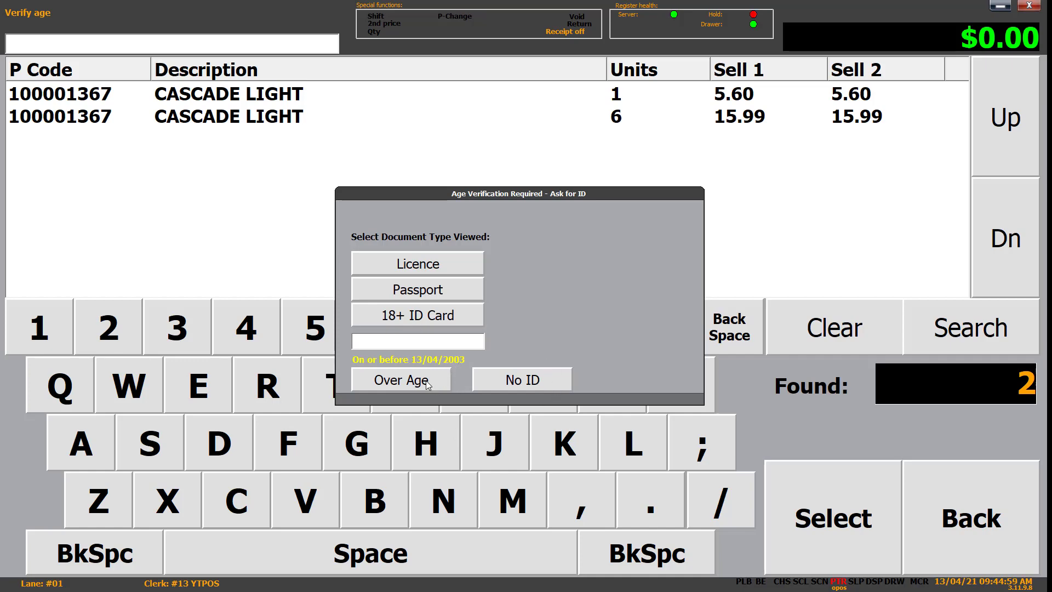
pyautogui.click(509, 385)
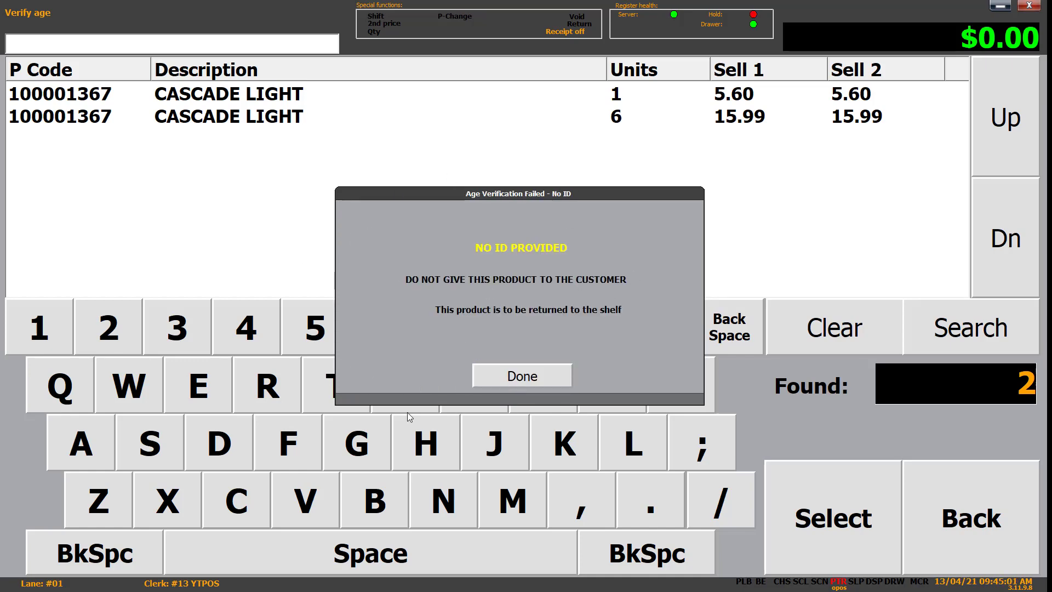
pyautogui.click(537, 376)
pyautogui.click(998, 518)
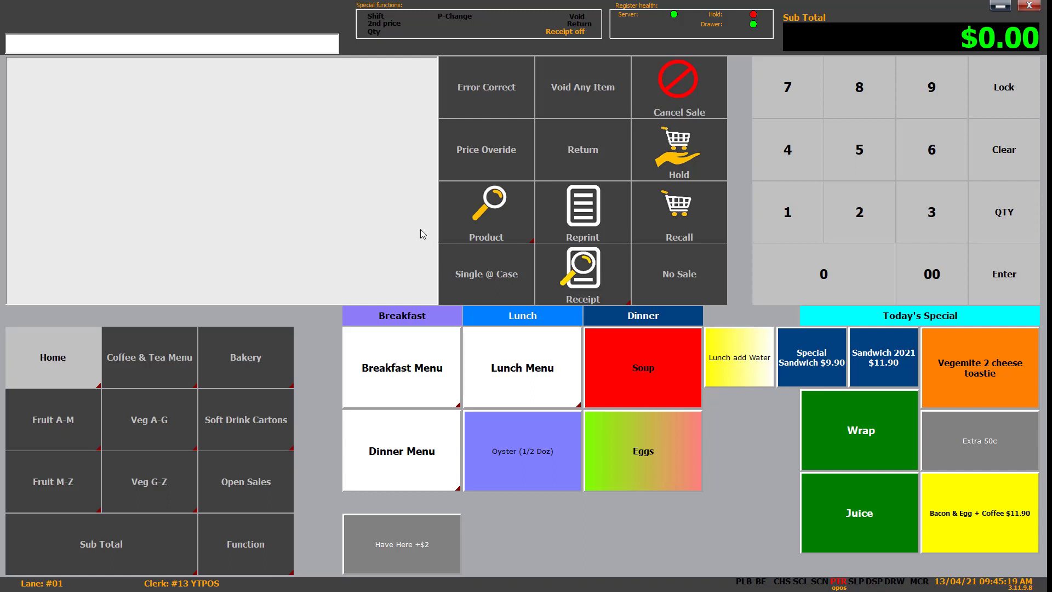
pyautogui.click(115, 532)
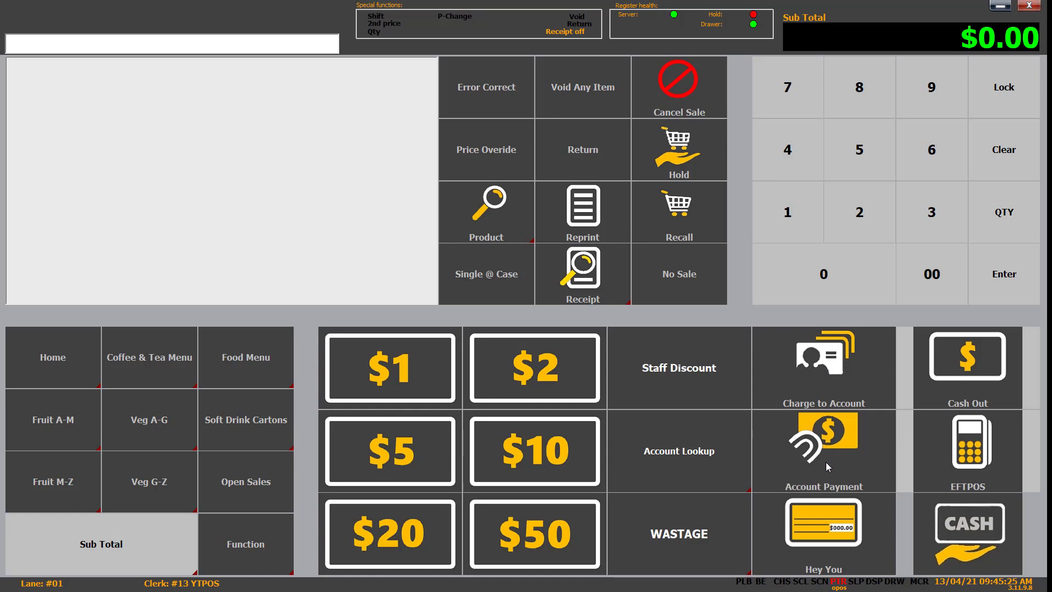
# Step: Ring up oysters, eggs, soup, Special Sandwich and Sandwich 2021, totalling $54.80
pyautogui.click(95, 368)
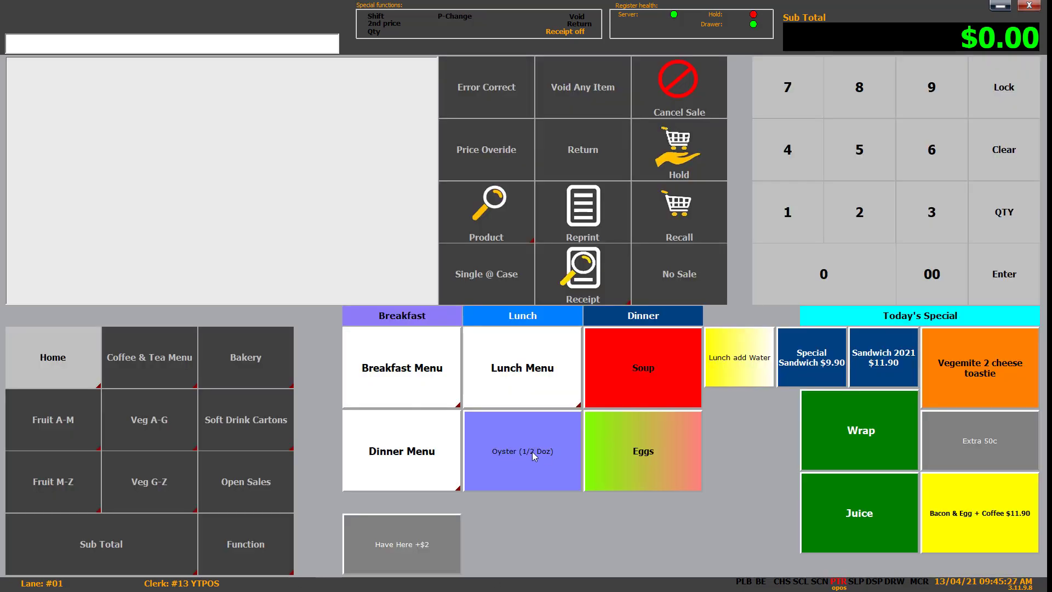
pyautogui.click(539, 451)
pyautogui.click(685, 449)
pyautogui.click(669, 376)
pyautogui.click(811, 357)
pyautogui.click(865, 354)
pyautogui.click(140, 538)
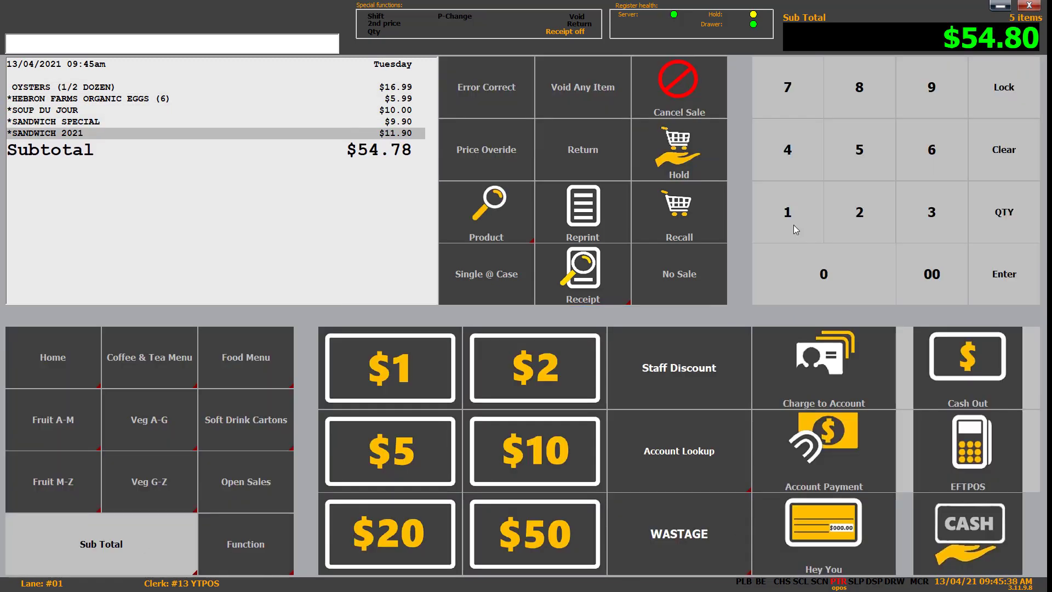
# Step: Look up customer accounts with a wildcard search and assign the second account to the sale
pyautogui.click(695, 442)
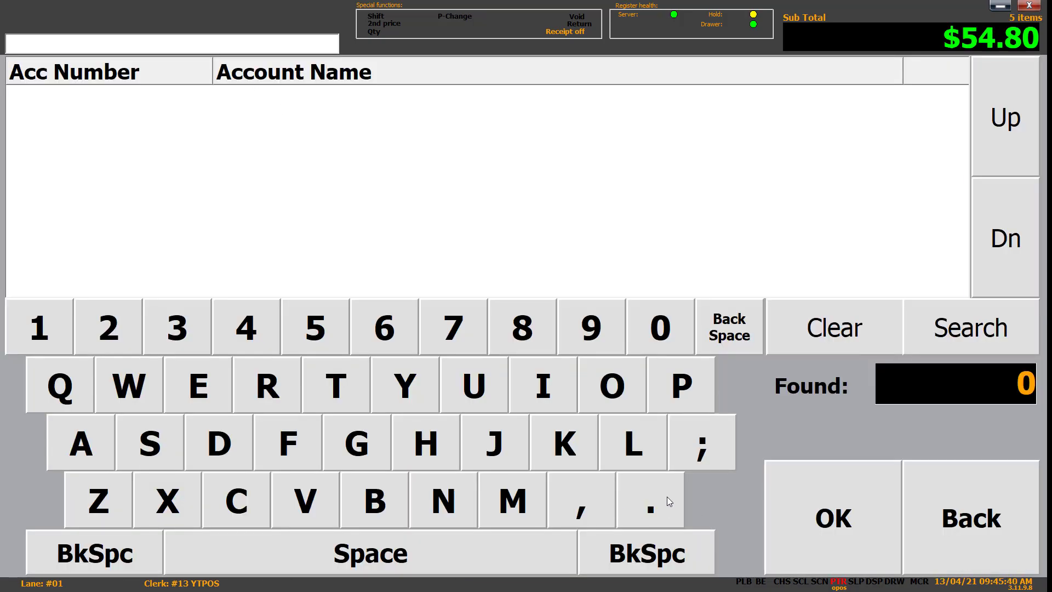
pyautogui.doubleClick(666, 497)
pyautogui.click(1003, 332)
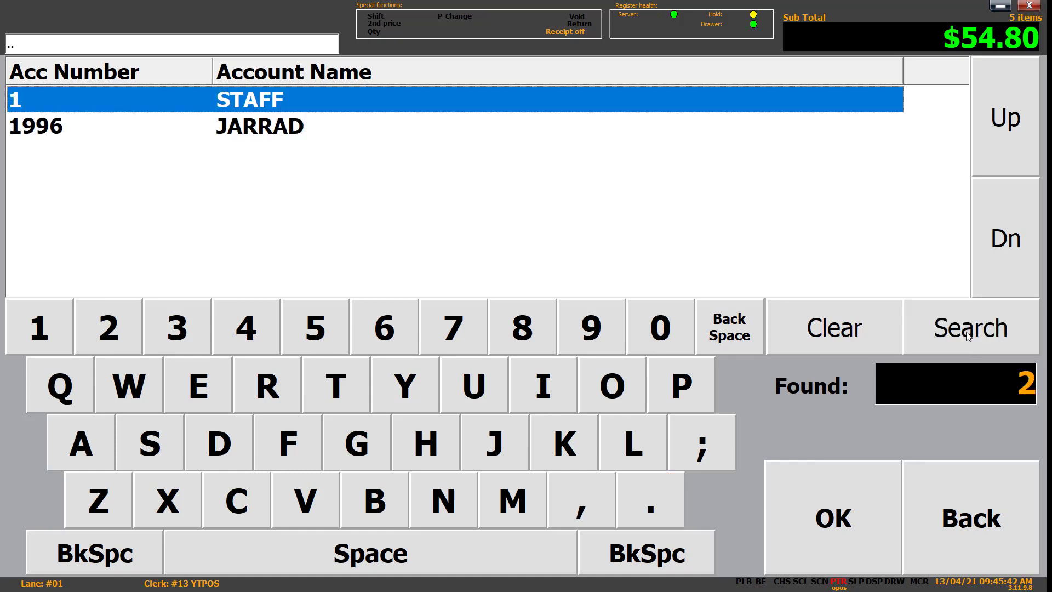
pyautogui.click(295, 130)
pyautogui.click(833, 515)
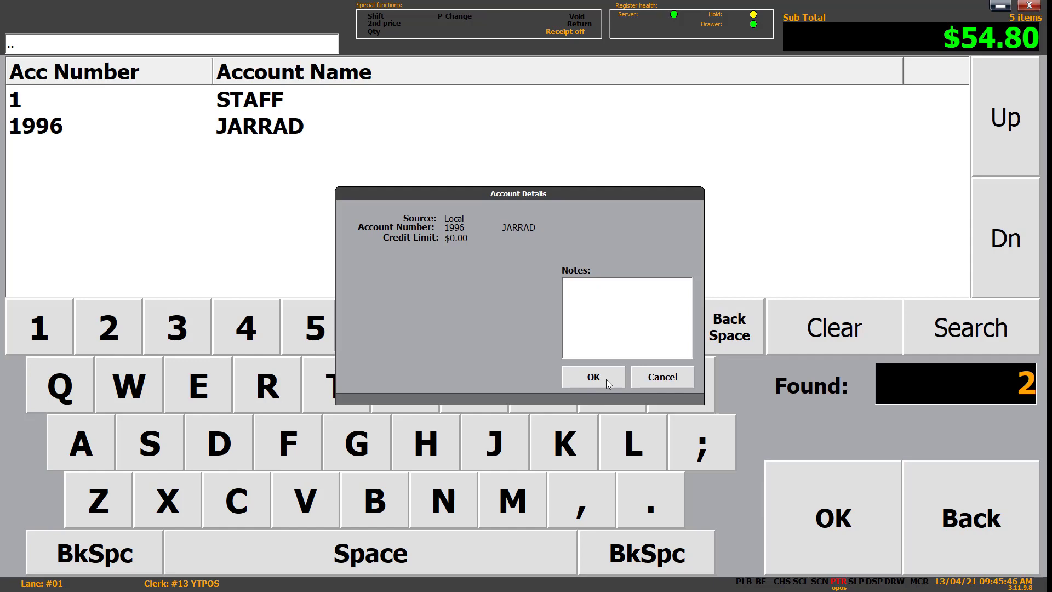
pyautogui.click(603, 379)
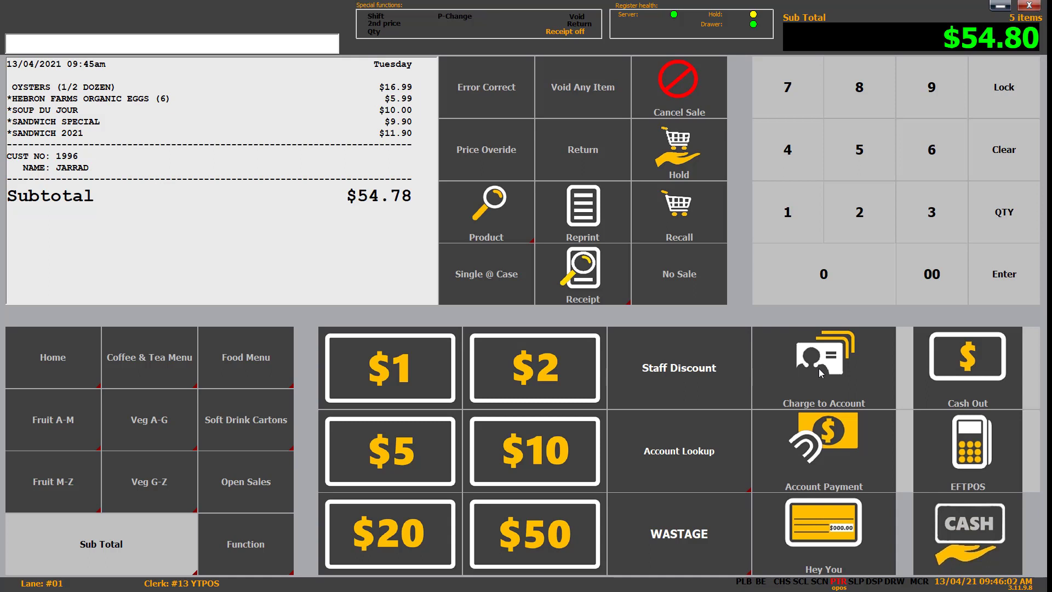
# Step: Attempt the account charge, dismiss 'No credit available', and cancel the sale
pyautogui.click(818, 368)
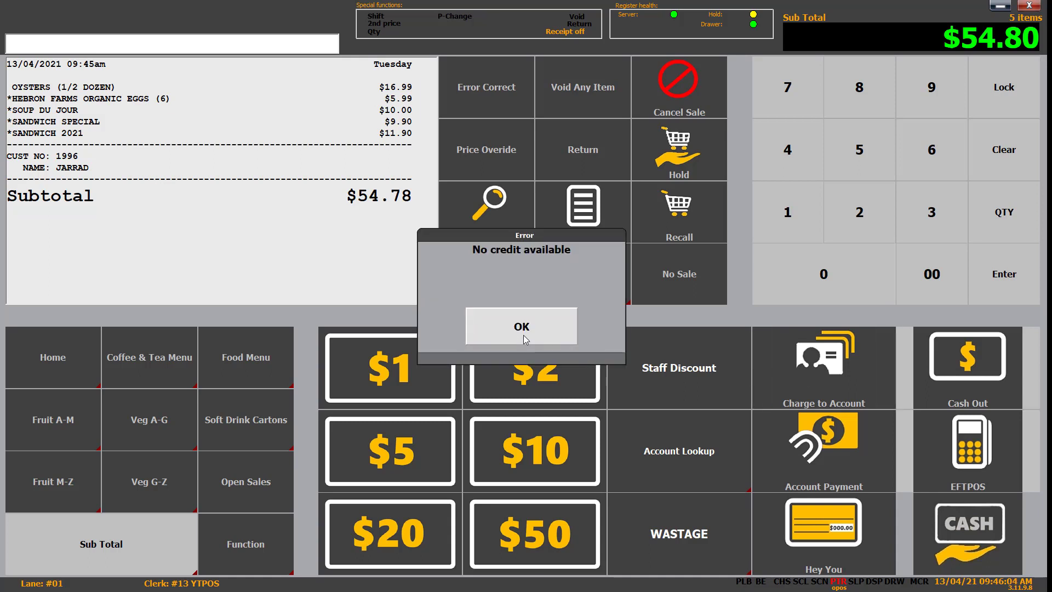
pyautogui.click(494, 319)
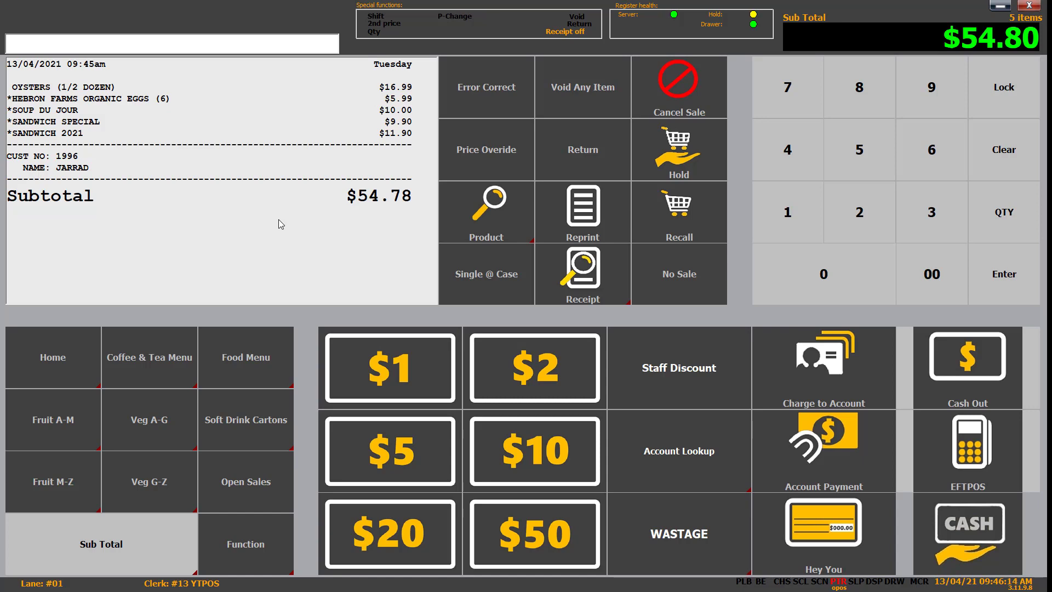
pyautogui.click(671, 74)
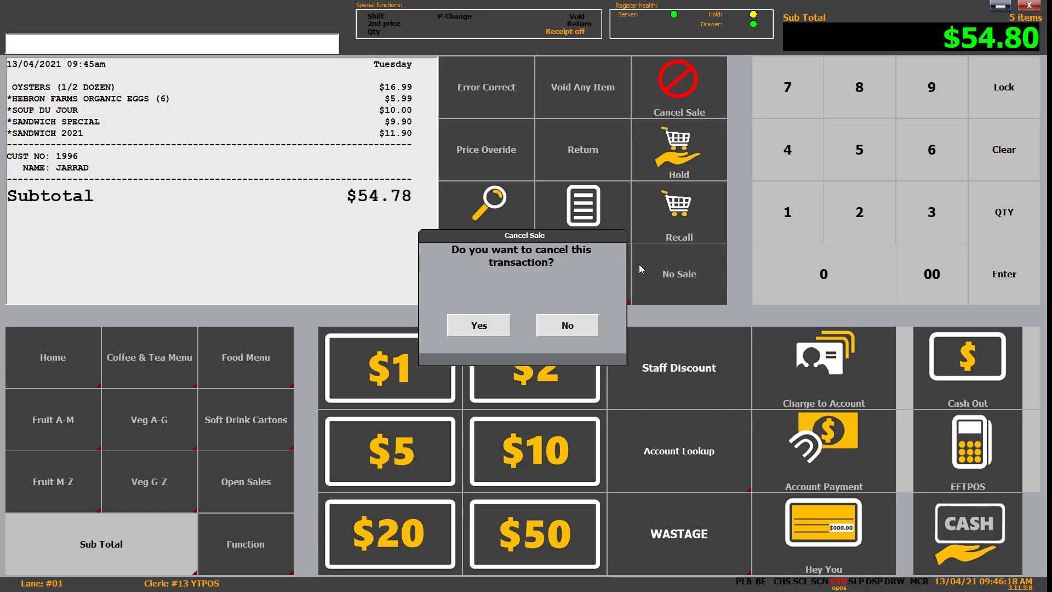
pyautogui.click(479, 326)
pyautogui.click(146, 554)
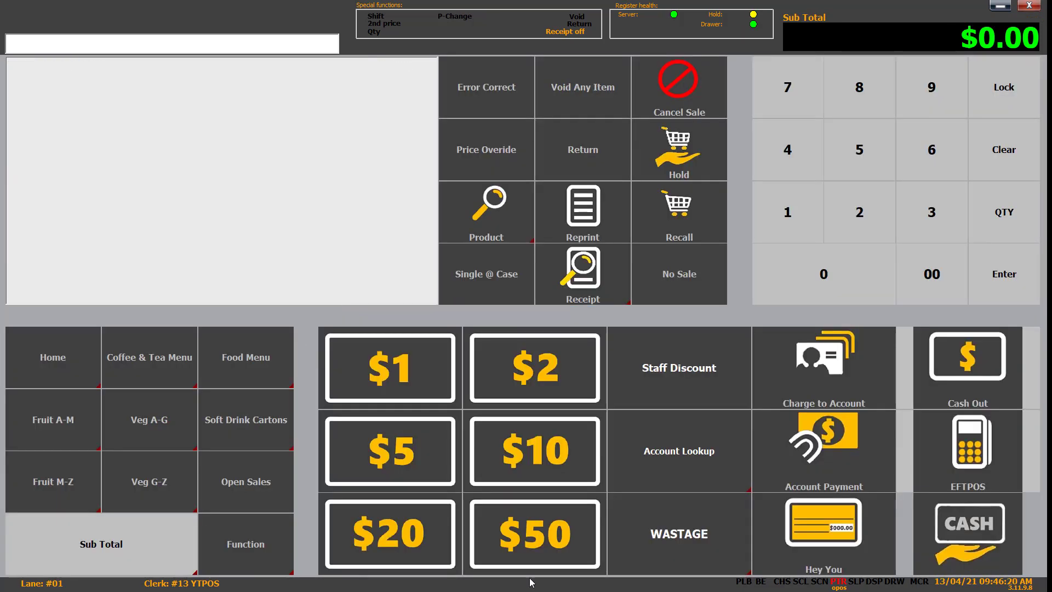
# Step: Look up the customer's account and attach it to the sale
pyautogui.click(681, 450)
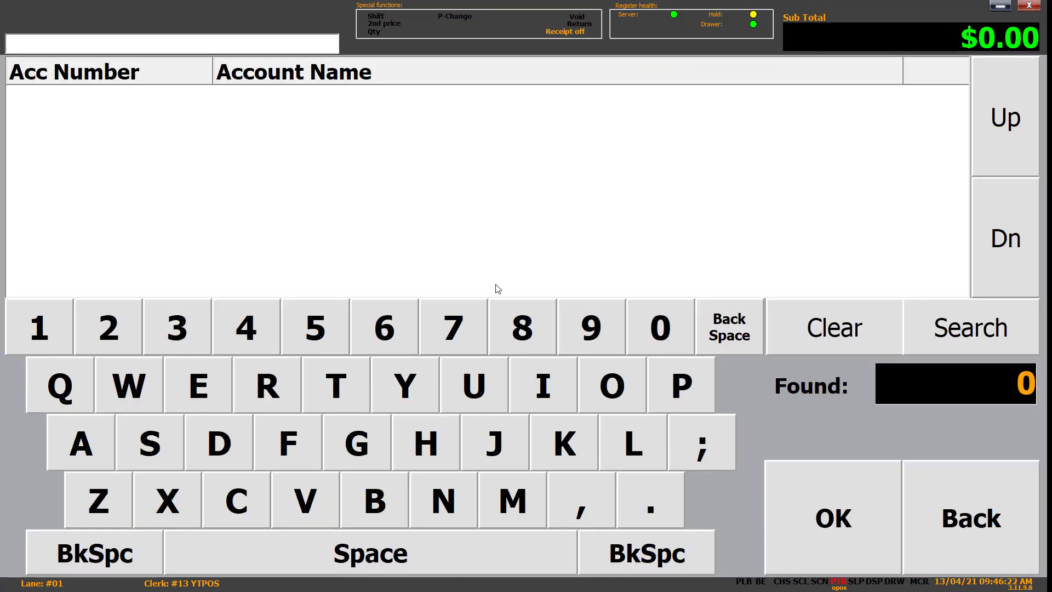
pyautogui.doubleClick(650, 500)
pyautogui.click(970, 328)
pyautogui.click(263, 127)
pyautogui.click(831, 542)
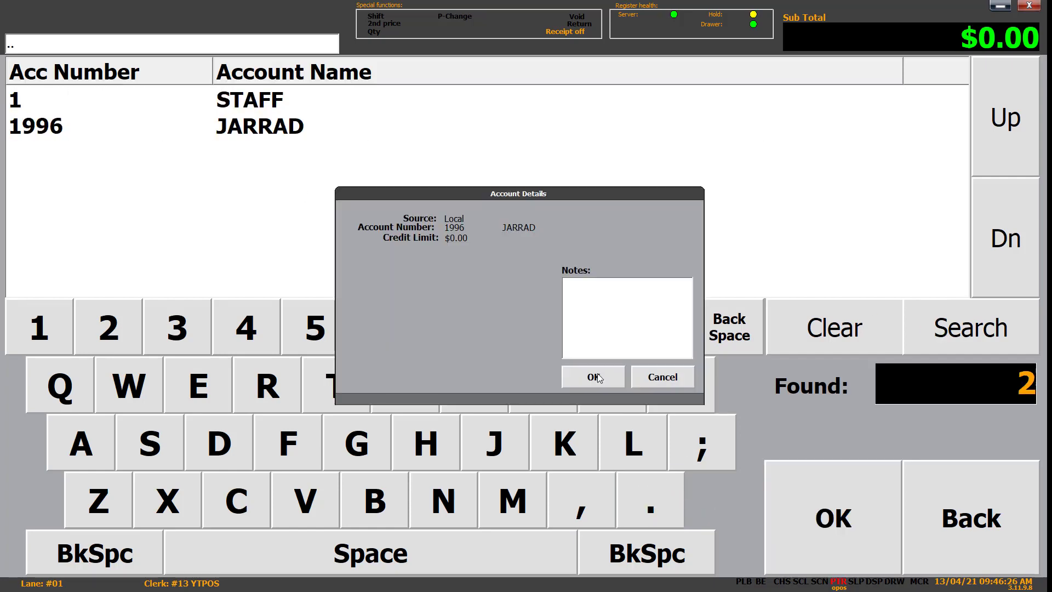
pyautogui.click(594, 376)
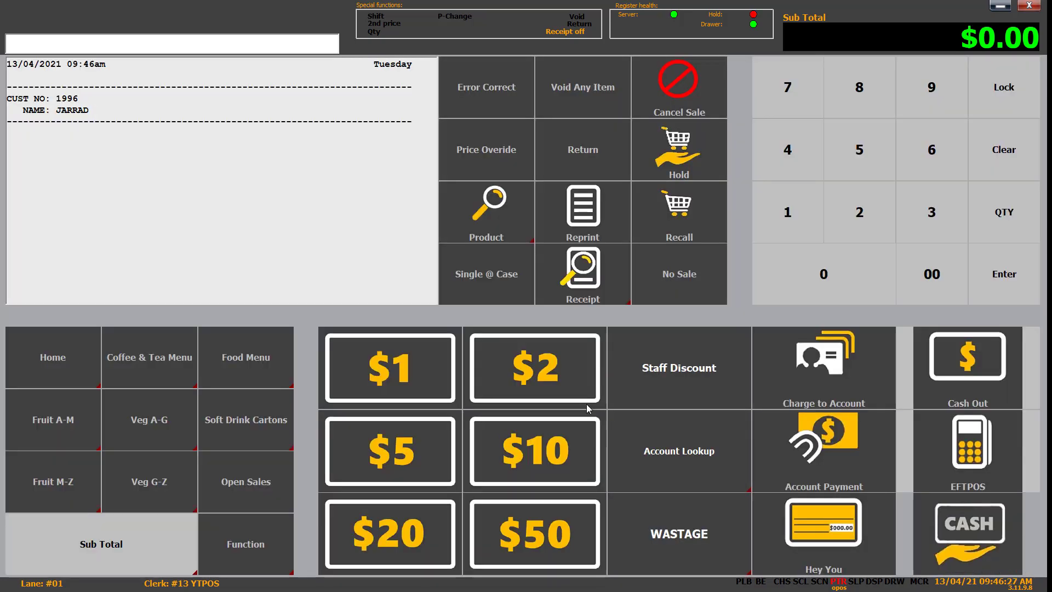
# Step: Take a $150.00 account payment and tender $150.00 cash, leaving $0.00 change
pyautogui.click(856, 459)
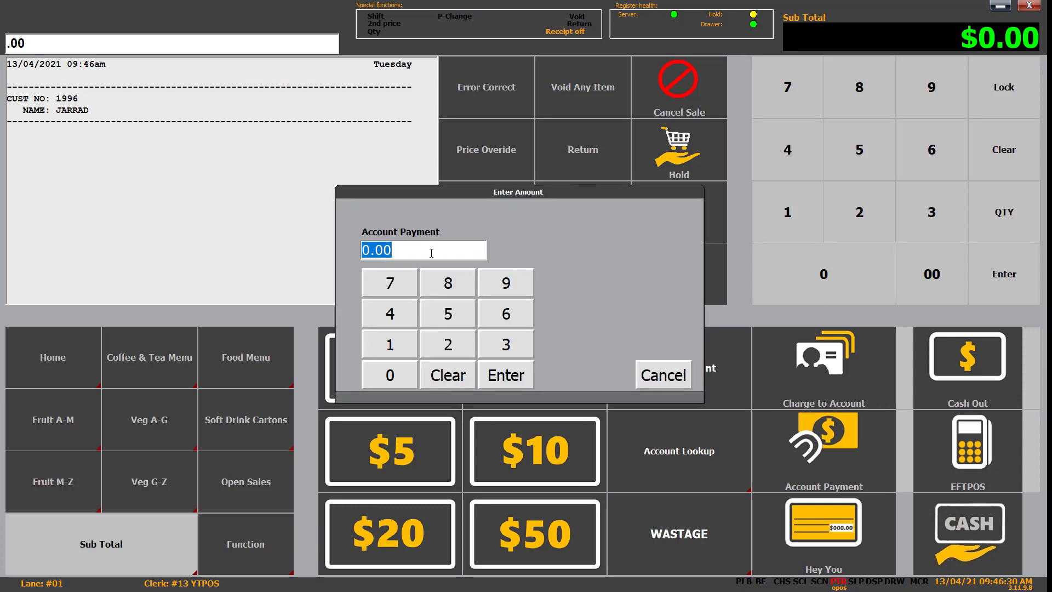
pyautogui.write('15000')
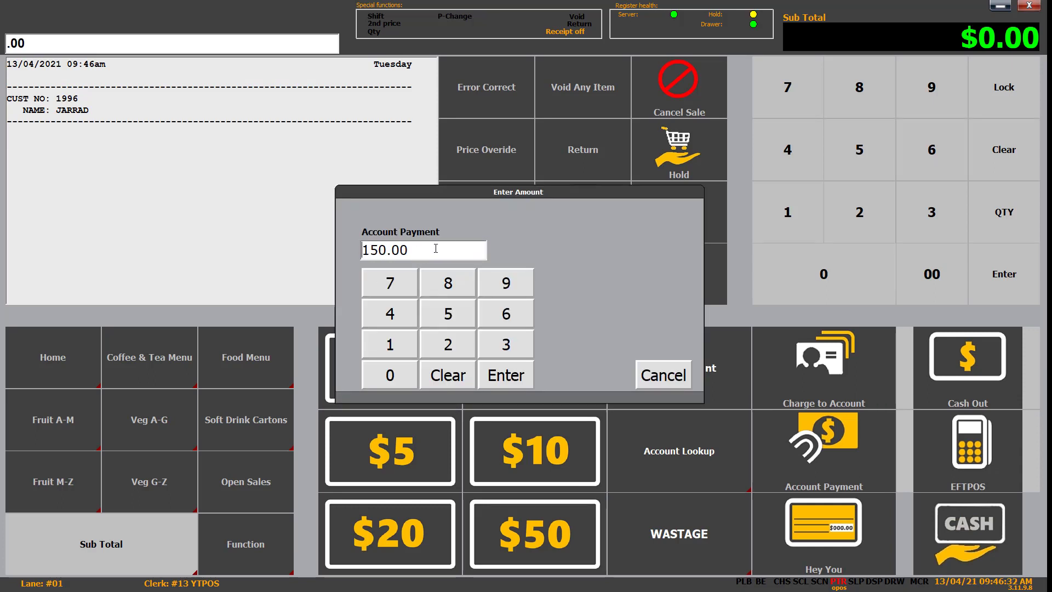
pyautogui.click(514, 381)
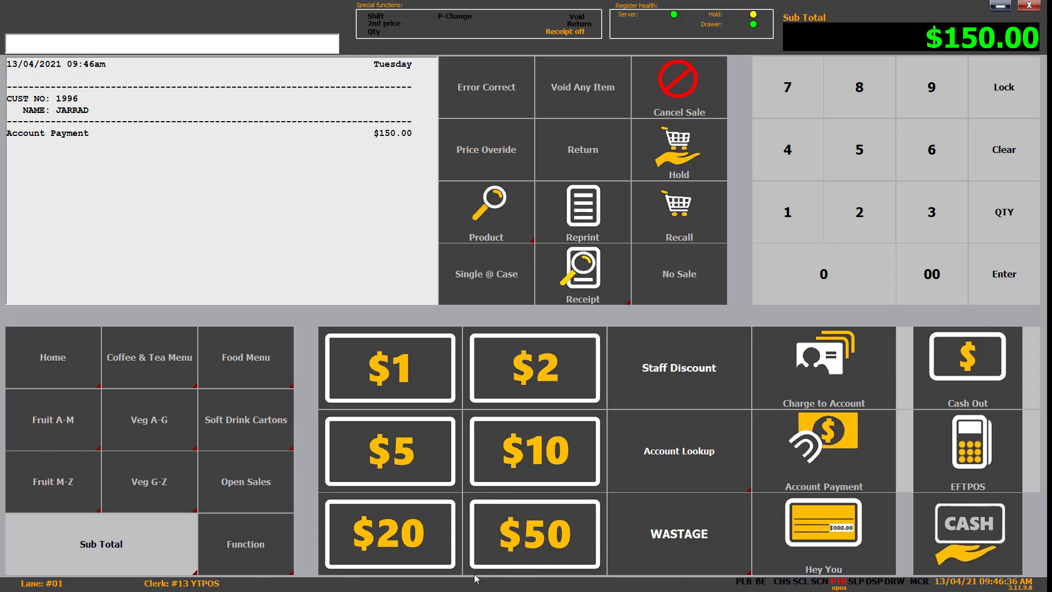
pyautogui.click(791, 220)
pyautogui.click(867, 176)
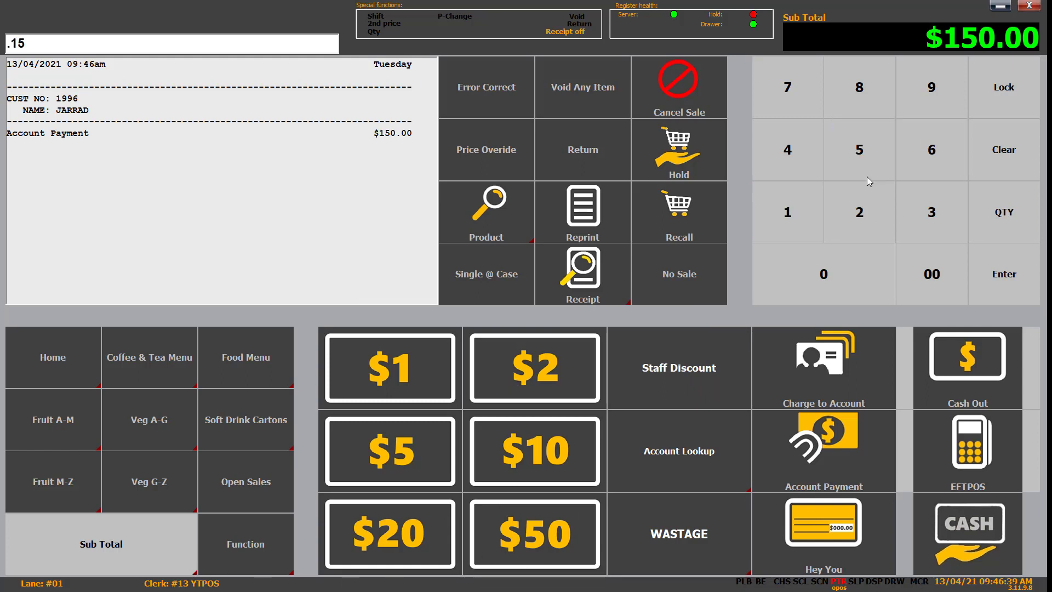
pyautogui.click(858, 281)
pyautogui.click(931, 274)
pyautogui.click(968, 529)
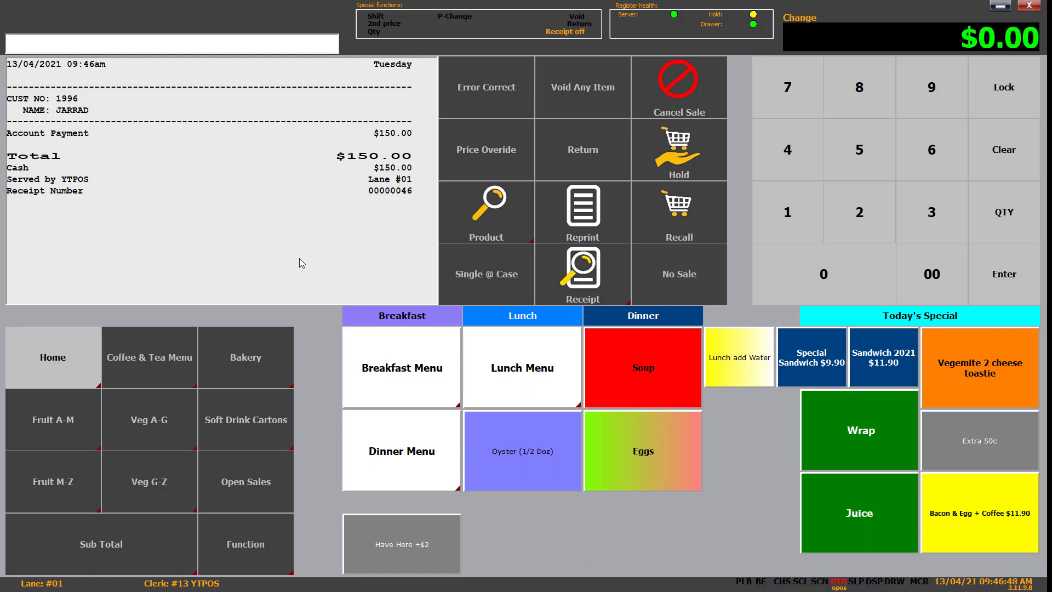
# Step: Add Oysters (1/2 Dozen), organic eggs, Soup du Jour, Sandwich Special and Sandwich 2021, then subtotal
pyautogui.click(556, 461)
pyautogui.click(608, 447)
pyautogui.click(642, 388)
pyautogui.click(813, 353)
pyautogui.click(881, 355)
pyautogui.click(132, 558)
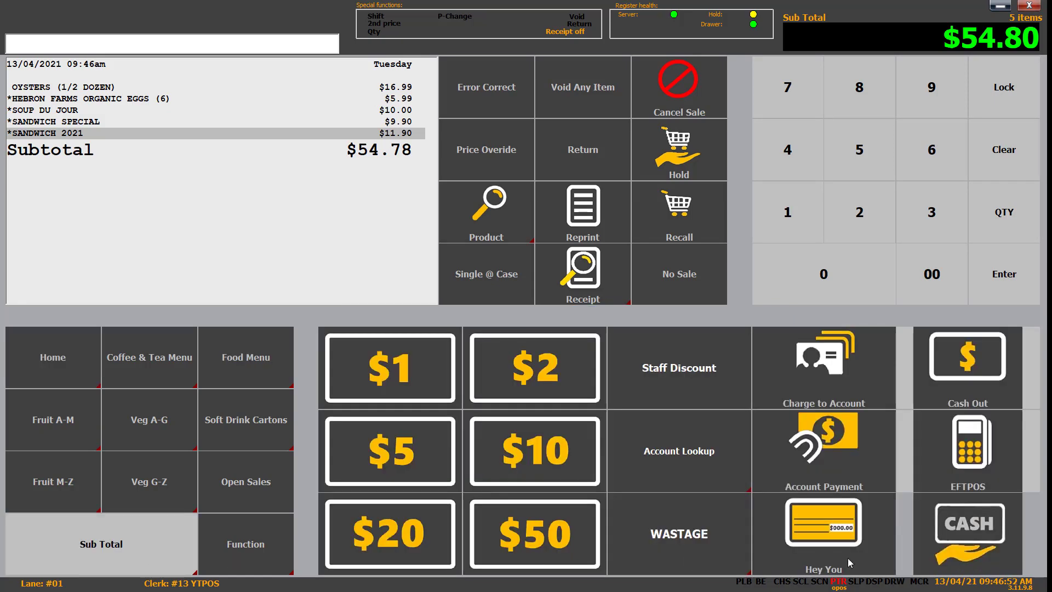
# Step: Attach the customer's account, charge the $54.80 sale to it and accept the signature
pyautogui.click(678, 481)
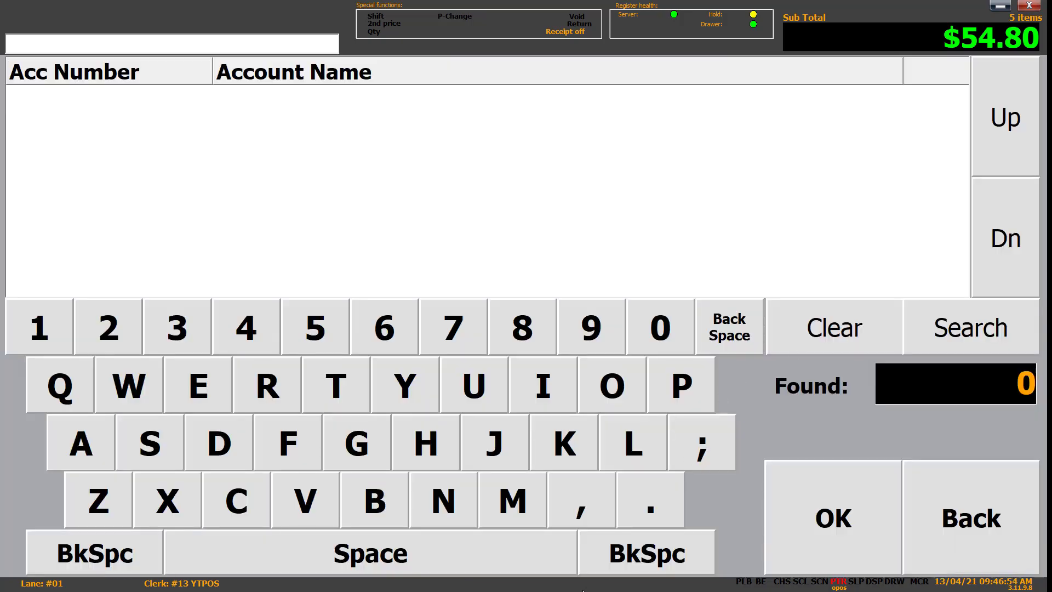
pyautogui.doubleClick(655, 510)
pyautogui.click(964, 334)
pyautogui.click(316, 117)
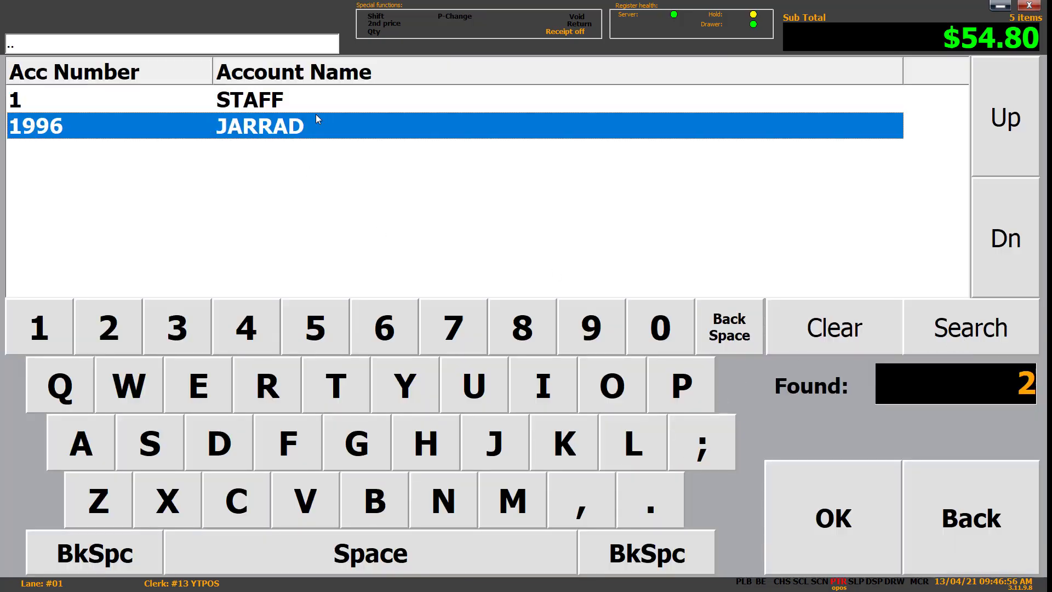
pyautogui.click(883, 505)
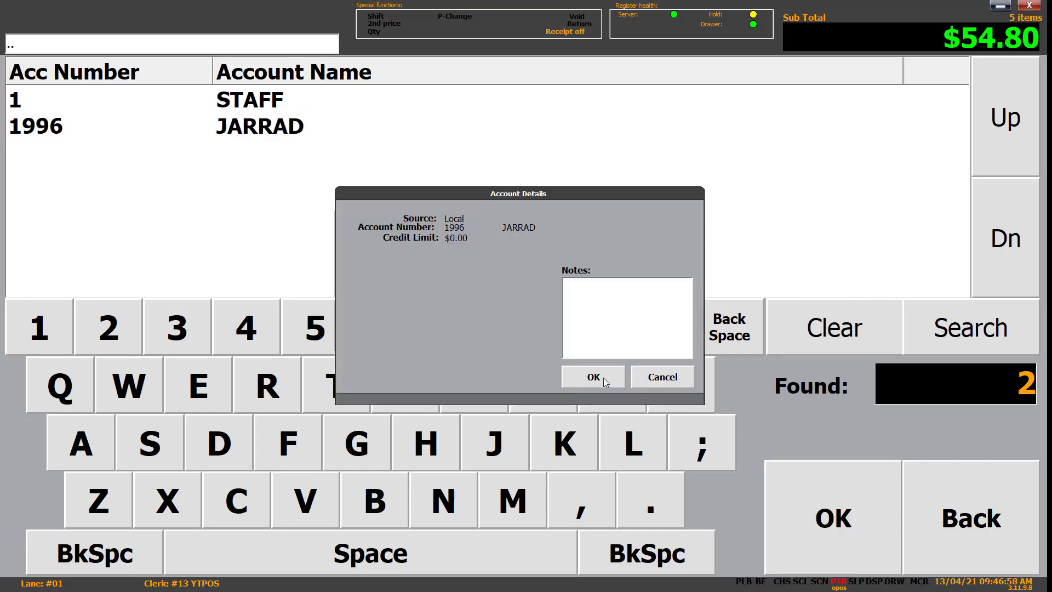
pyautogui.click(603, 377)
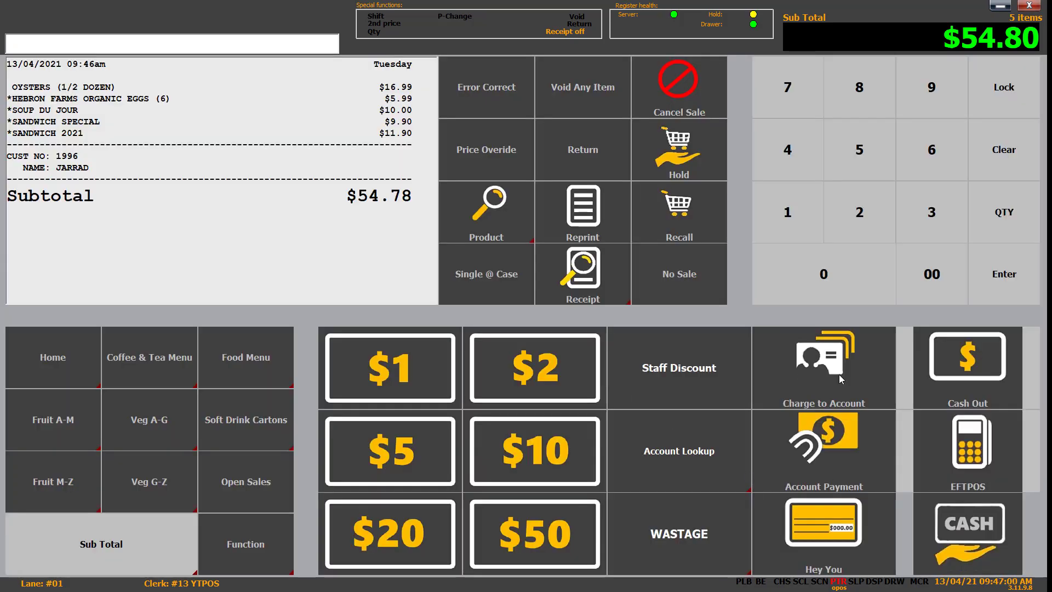
pyautogui.click(648, 369)
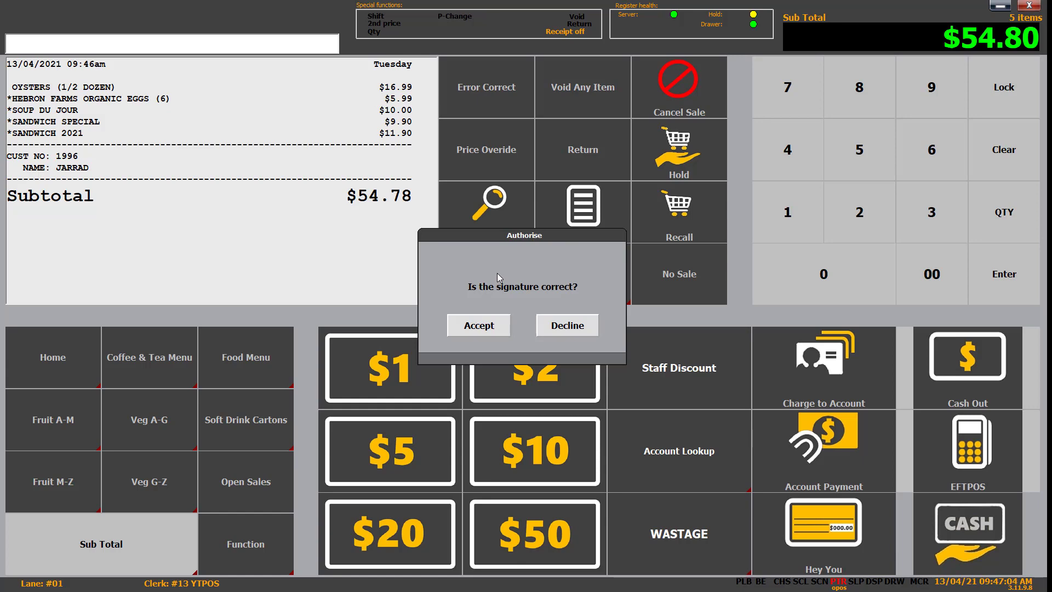
pyautogui.click(476, 329)
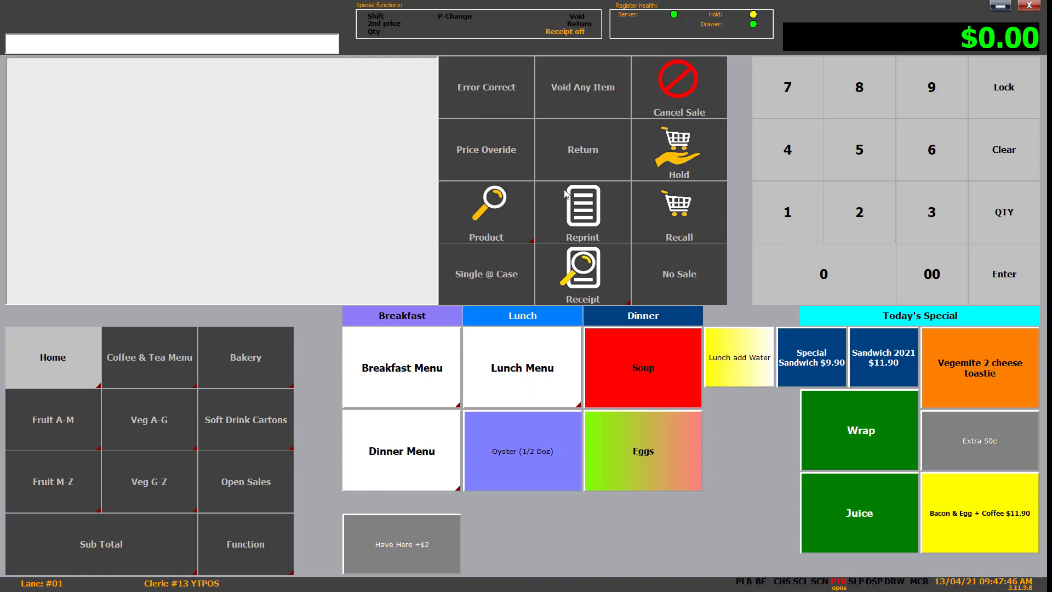
# Step: Record a $500.00 safe drop with the reference REF
pyautogui.click(261, 533)
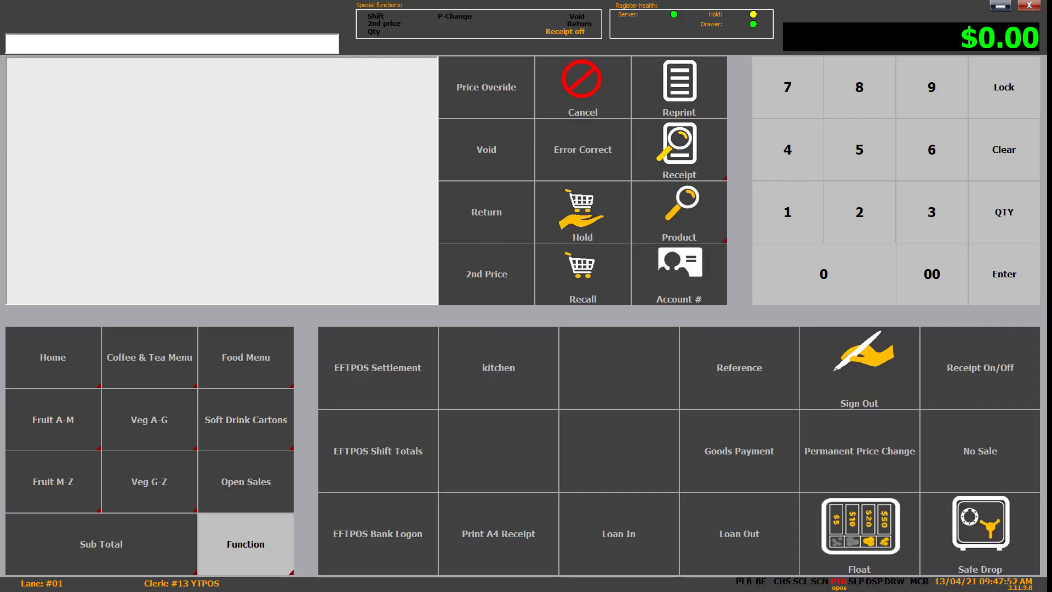
pyautogui.click(993, 538)
pyautogui.click(418, 247)
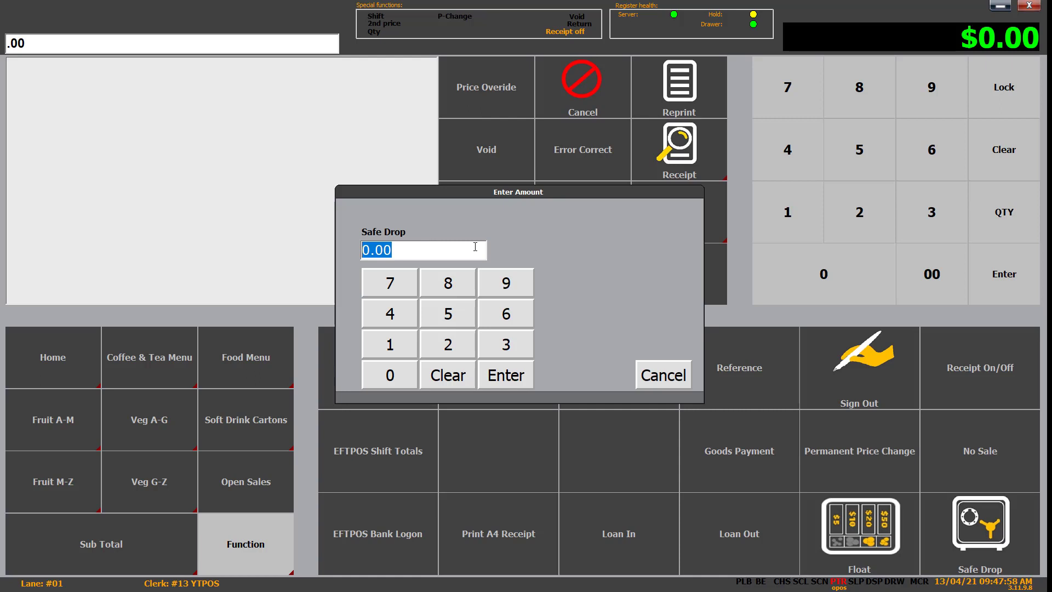
pyautogui.write('500.0')
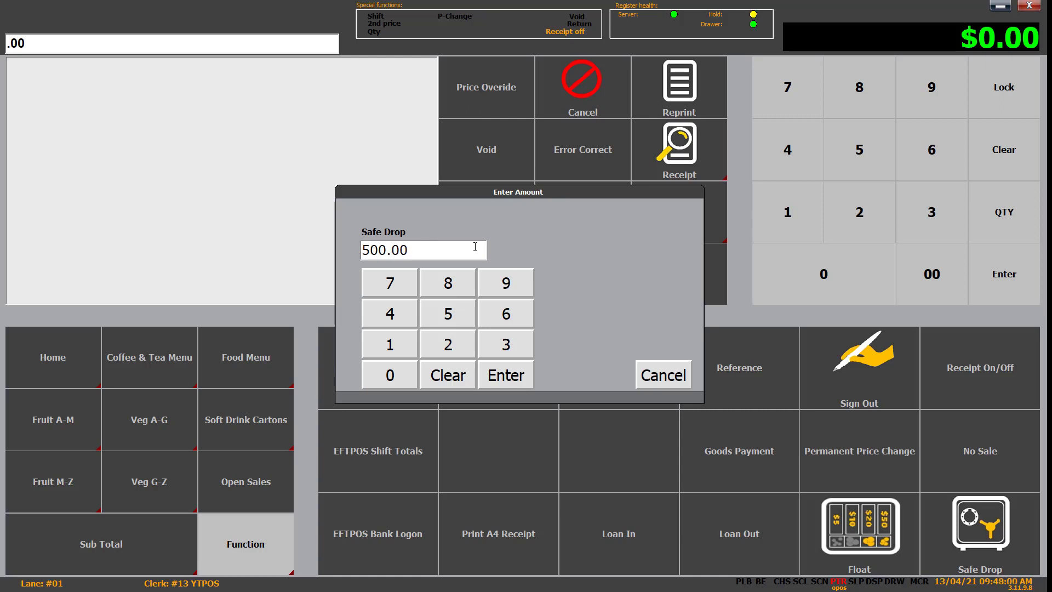
pyautogui.click(521, 384)
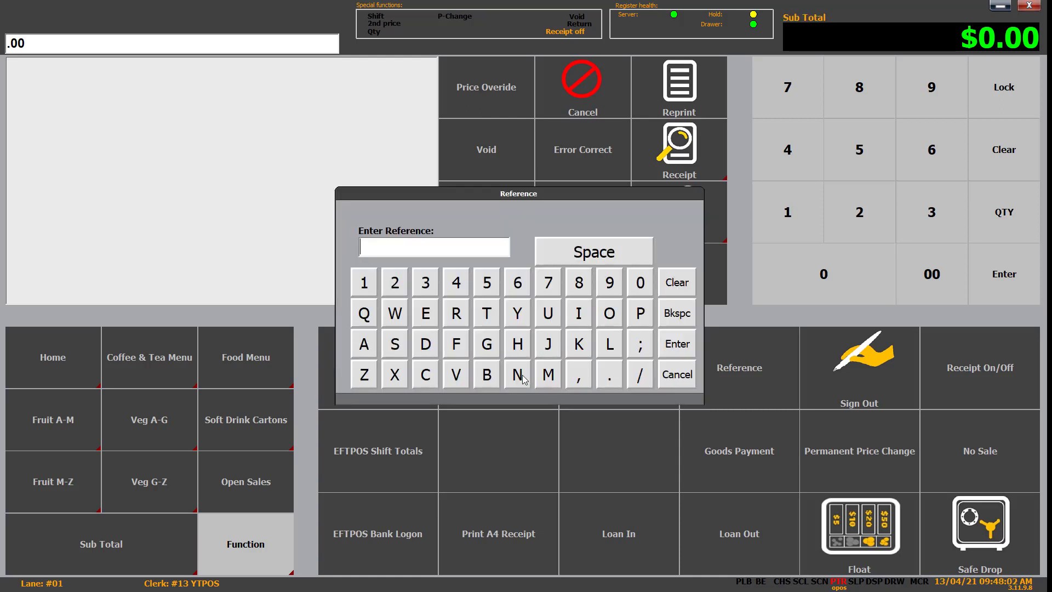
pyautogui.click(456, 316)
pyautogui.click(429, 315)
pyautogui.click(459, 350)
pyautogui.click(674, 345)
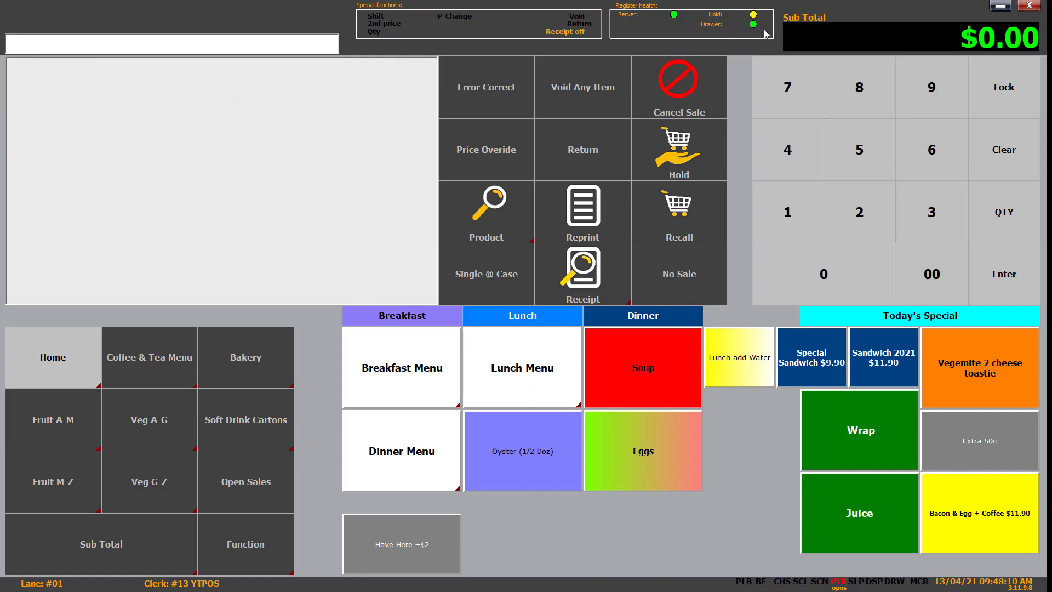